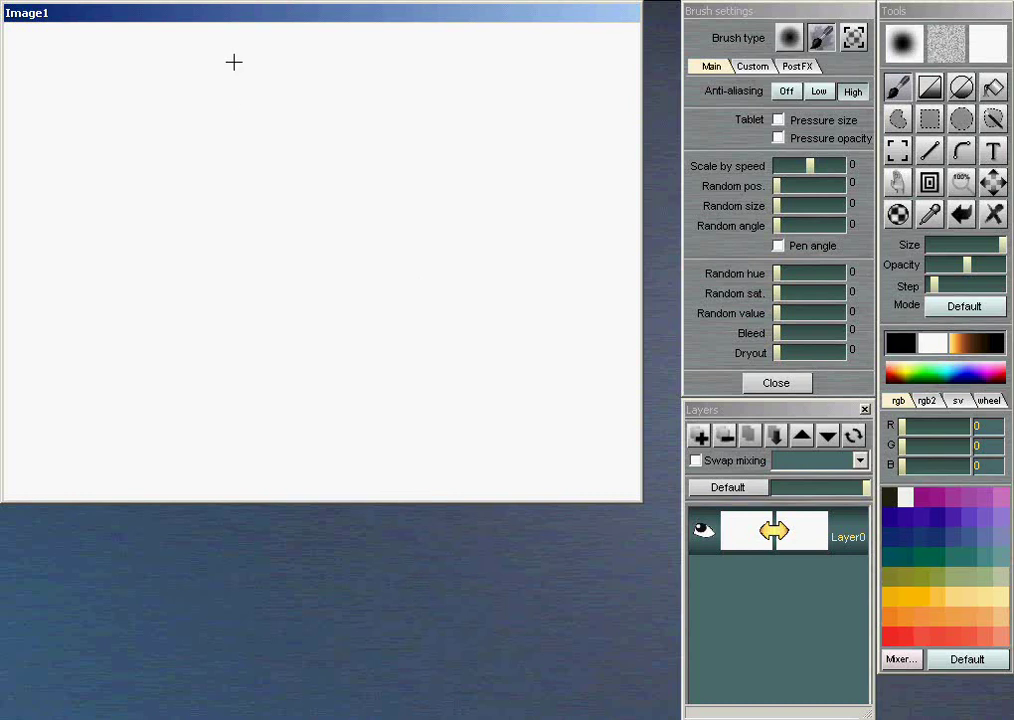
- Open the Optipustics particle controls and load the SeriousGrass.opt preset, replacing the existing gradients with its colours
left_click(200, 2)
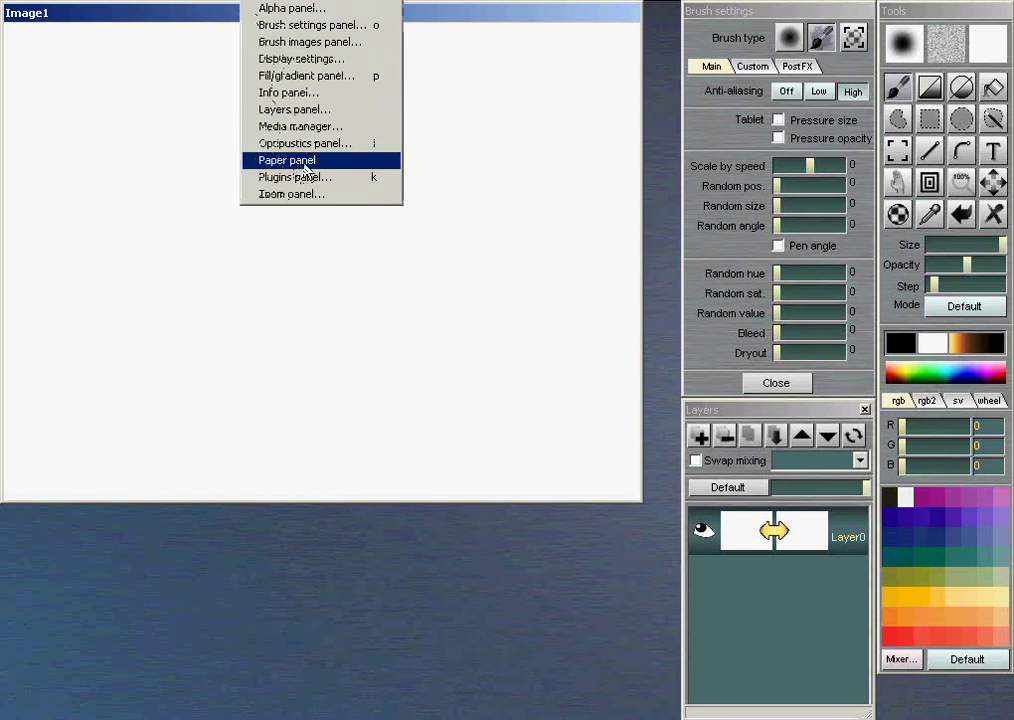
left_click(335, 145)
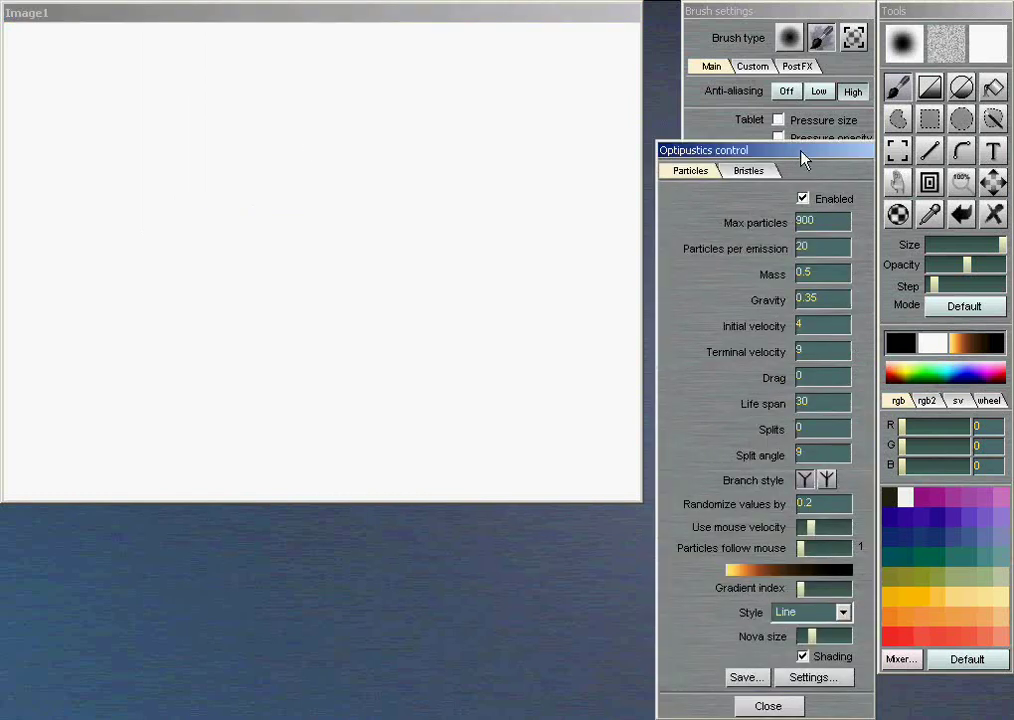
mouse_move(740, 152)
left_mouse_down()
mouse_move(575, 137)
mouse_move(523, 119)
left_mouse_up()
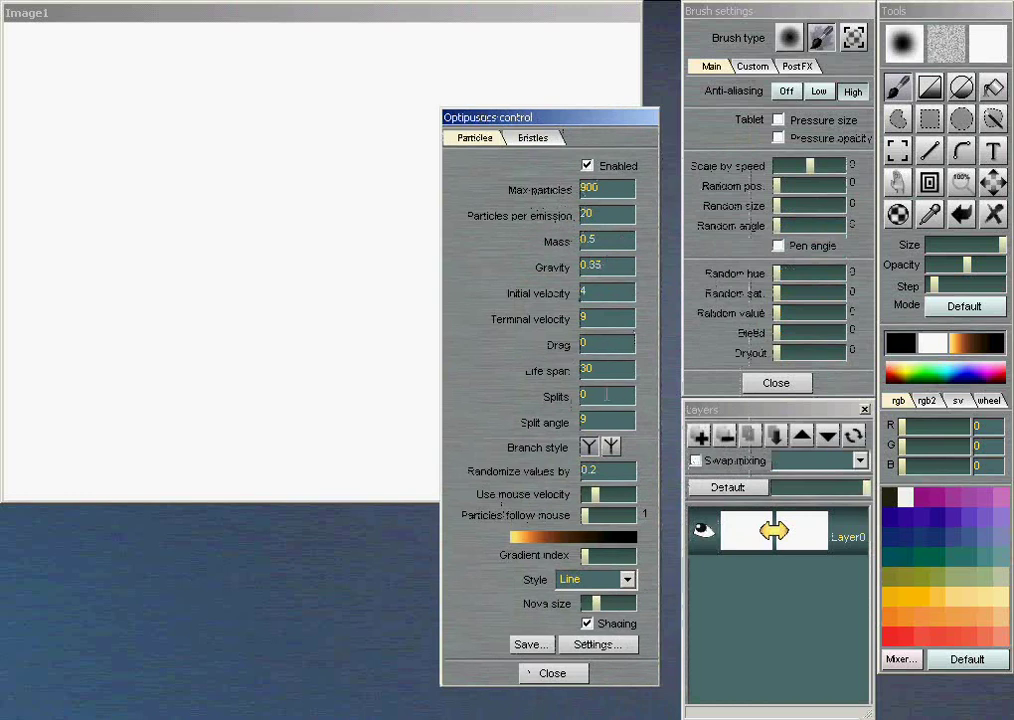
left_click(619, 648)
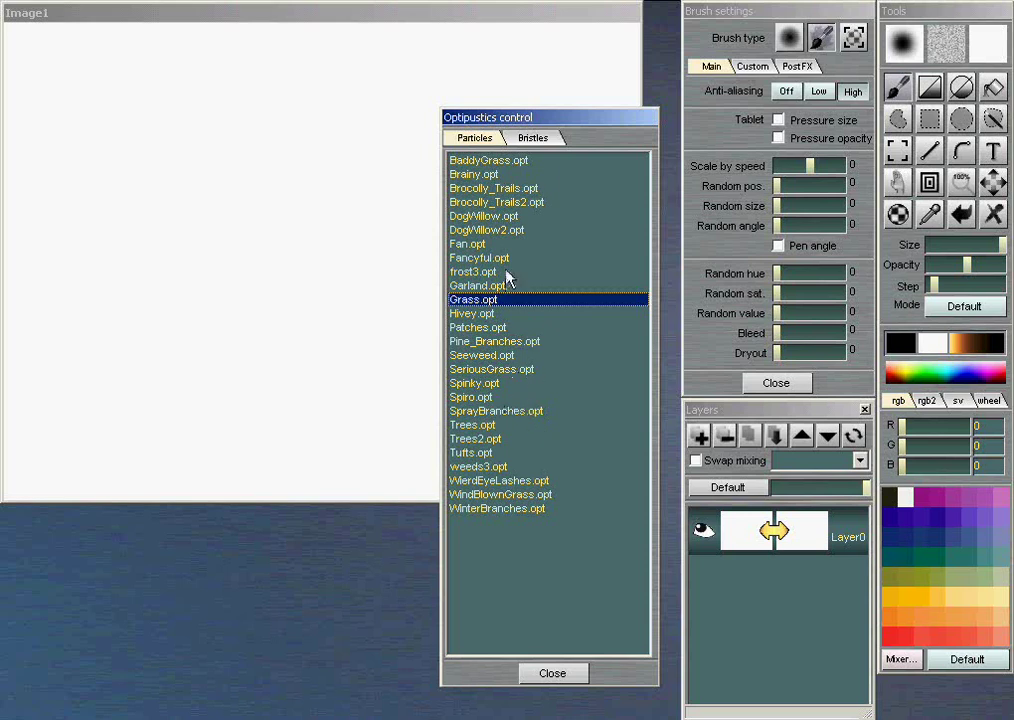
double_click(513, 371)
left_click(380, 389)
- Paint four curved grass strokes across the canvas and clear the image
mouse_move(106, 315)
left_mouse_down()
mouse_move(122, 341)
mouse_move(189, 299)
mouse_move(151, 257)
mouse_move(178, 200)
mouse_move(213, 204)
mouse_move(273, 243)
mouse_move(300, 205)
left_mouse_up()
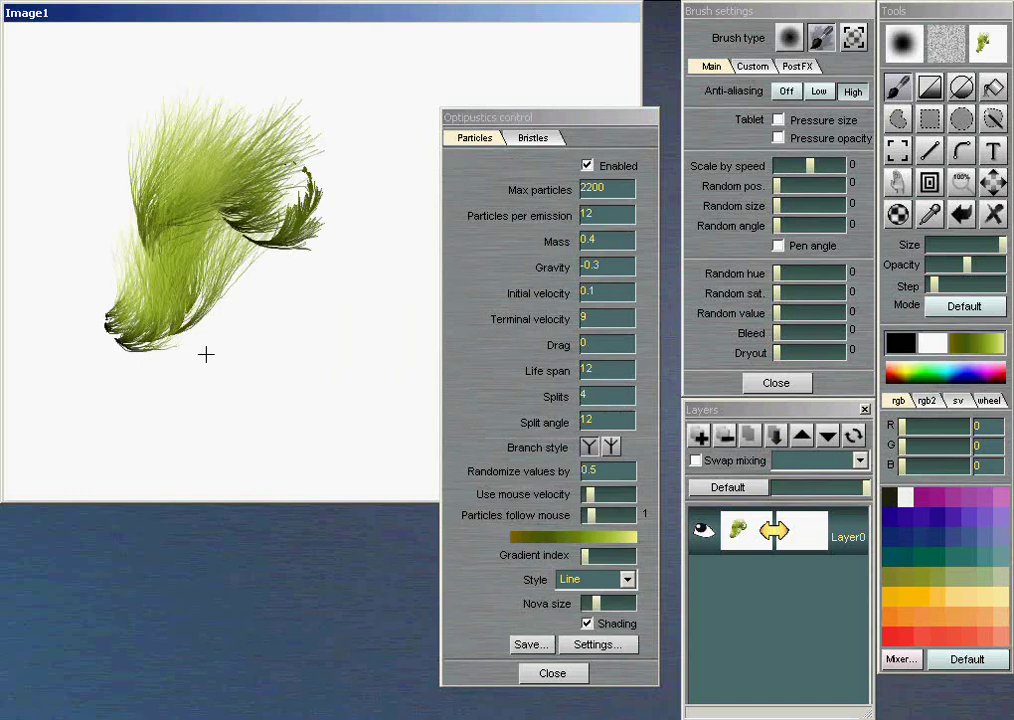
mouse_move(216, 362)
left_mouse_down()
mouse_move(333, 315)
mouse_move(380, 260)
left_mouse_up()
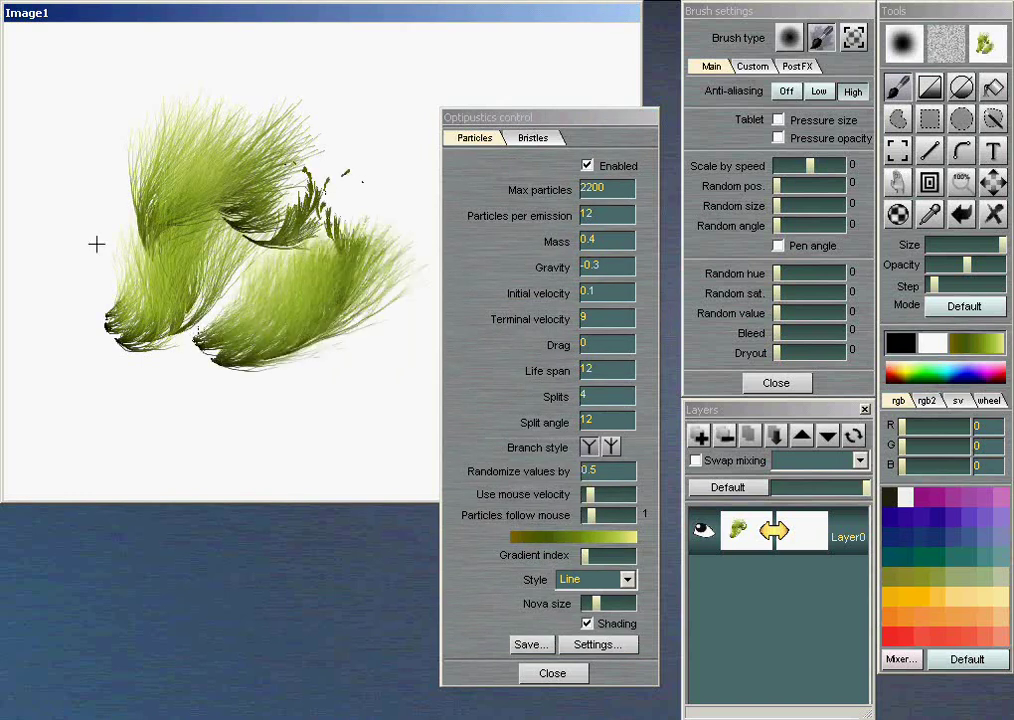
mouse_move(99, 315)
left_mouse_down()
mouse_move(53, 273)
mouse_move(102, 149)
mouse_move(65, 120)
mouse_move(49, 162)
mouse_move(67, 149)
mouse_move(118, 184)
left_mouse_up()
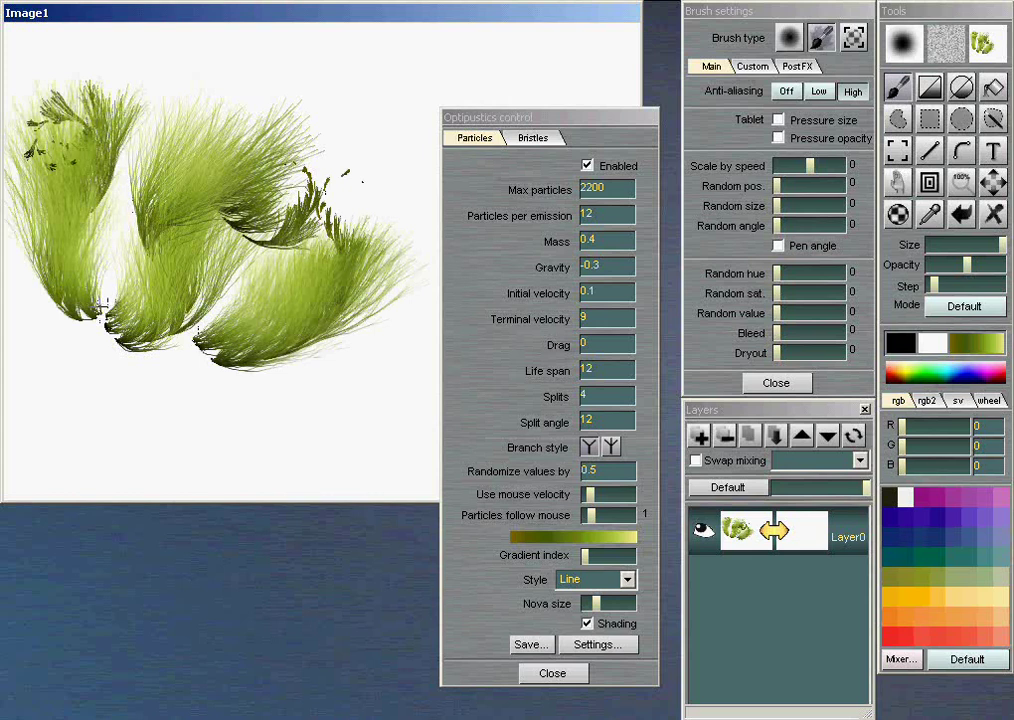
mouse_move(103, 303)
left_mouse_down()
mouse_move(98, 175)
mouse_move(180, 40)
left_mouse_up()
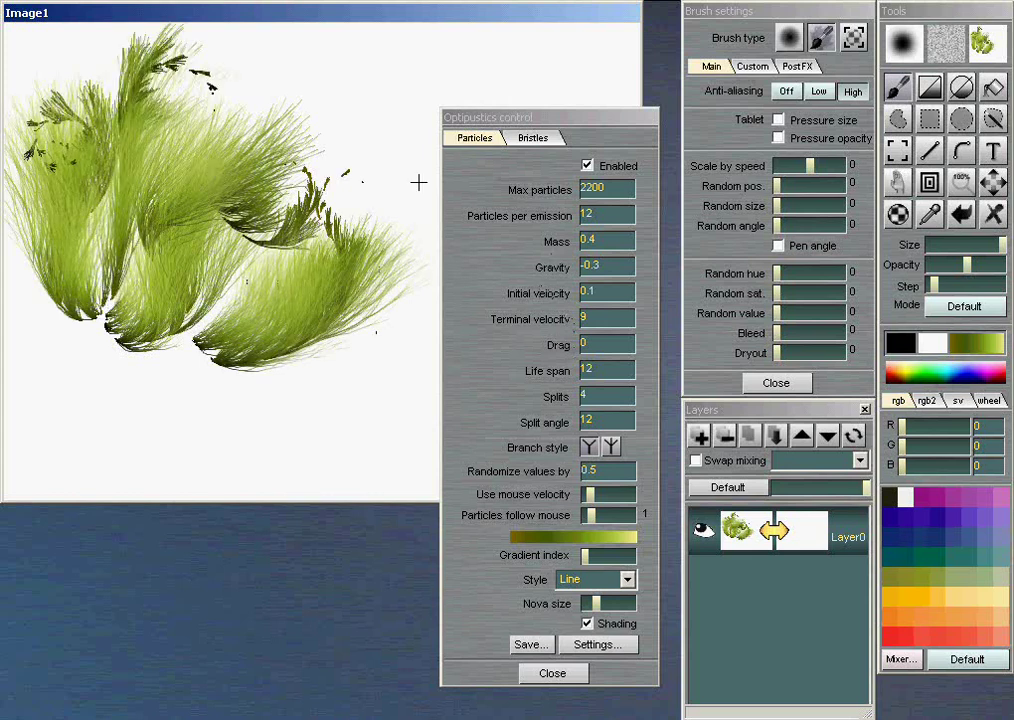
key("Delete")
- Load the Brocolly_Trails2.opt particle preset with its gradient colours and paint a winding branch stroke on the canvas
left_click(597, 644)
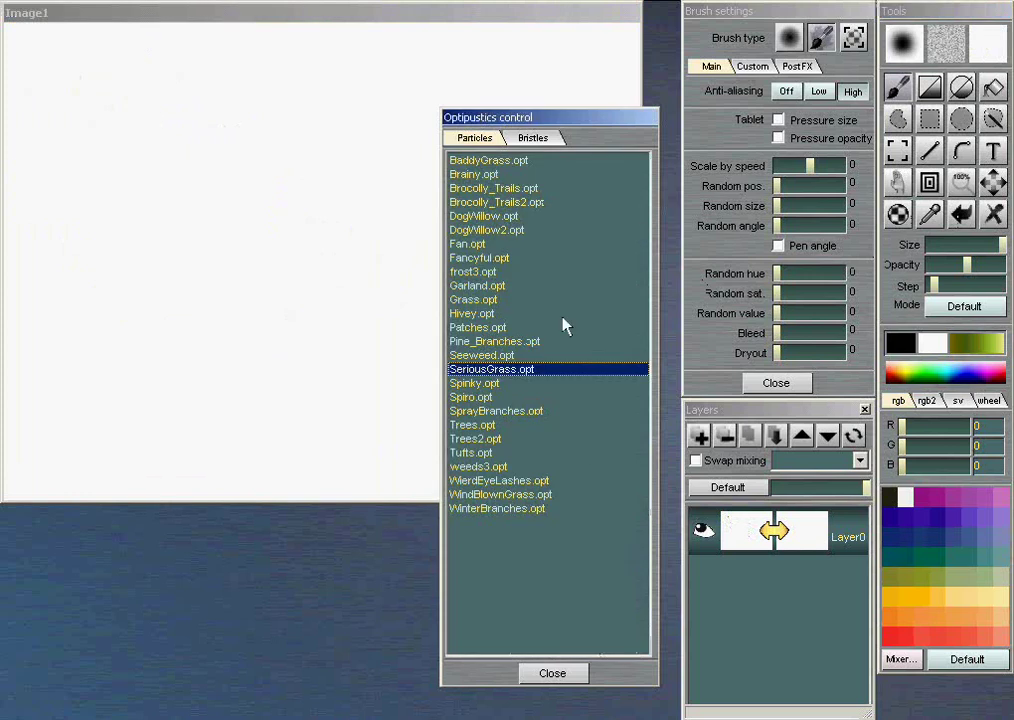
double_click(502, 215)
left_click(389, 389)
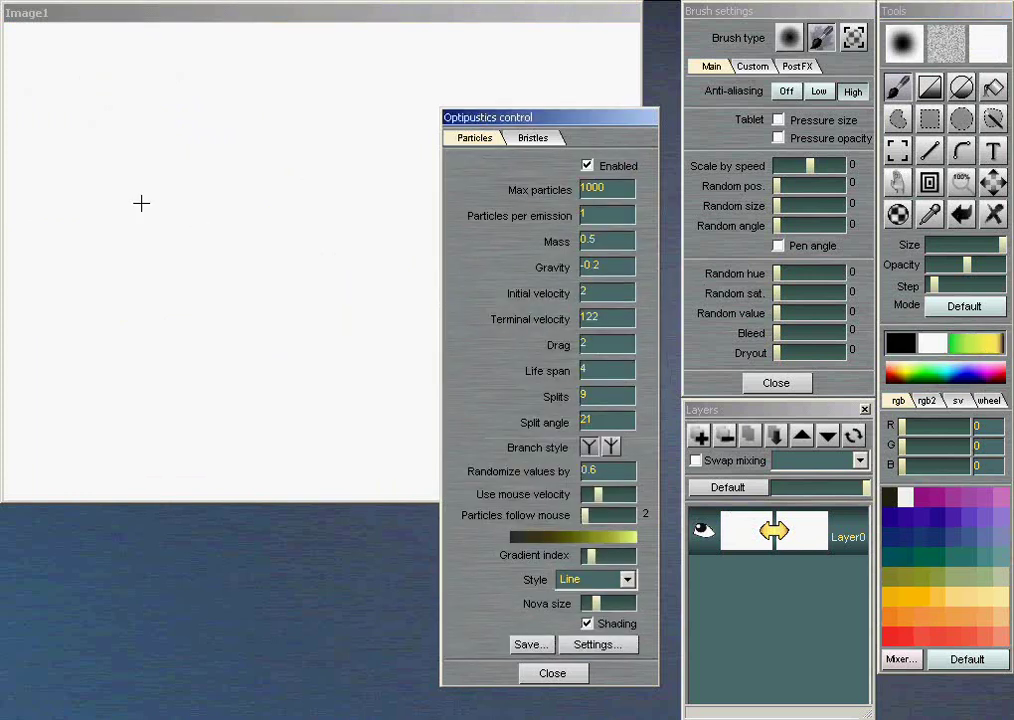
mouse_move(185, 155)
left_mouse_down()
mouse_move(224, 183)
mouse_move(217, 221)
mouse_move(193, 254)
mouse_move(199, 299)
mouse_move(232, 321)
mouse_move(273, 327)
mouse_move(290, 267)
left_mouse_up()
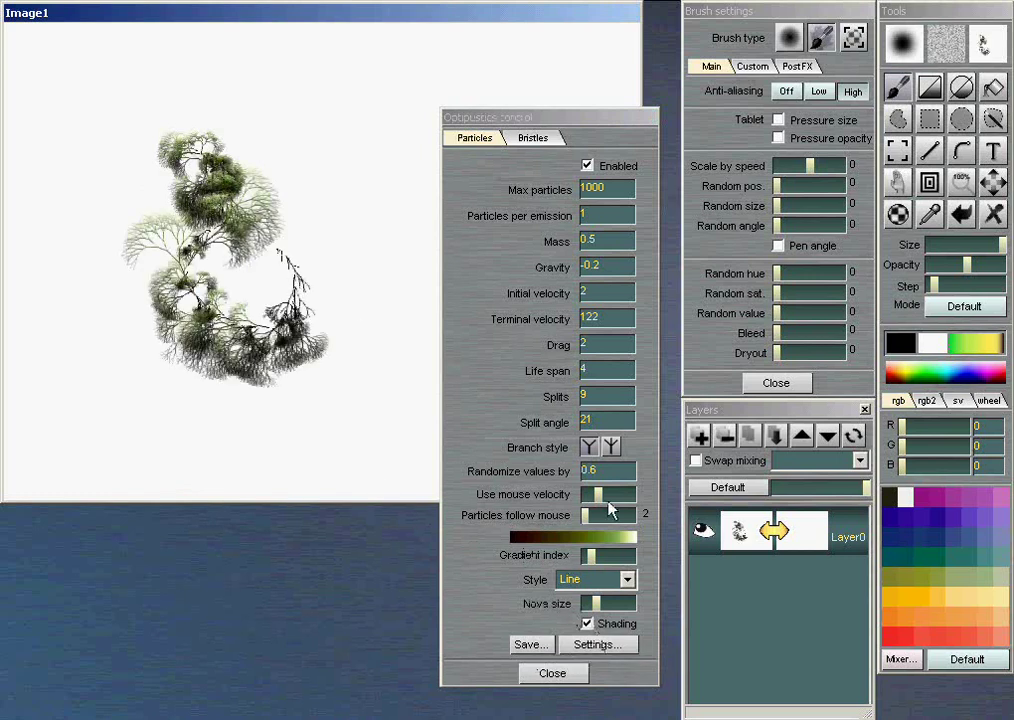
- Keep the Line particle style, add dark teal and olive (140, 152, 71) to the particle gradient, and paint a curved test stroke
left_click(627, 580)
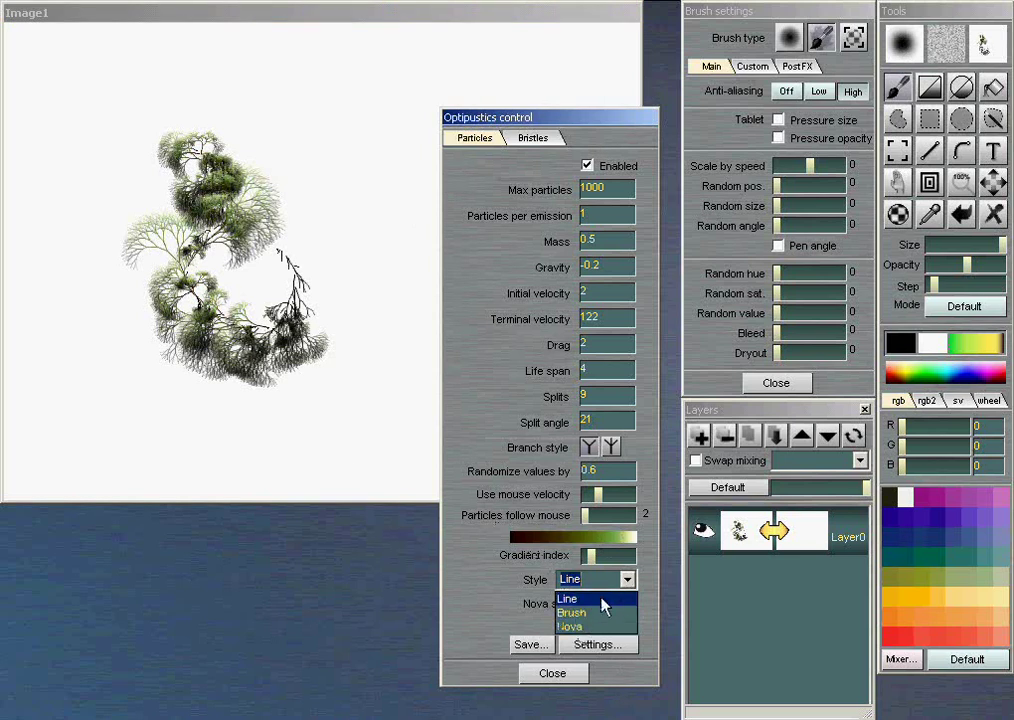
left_click(567, 598)
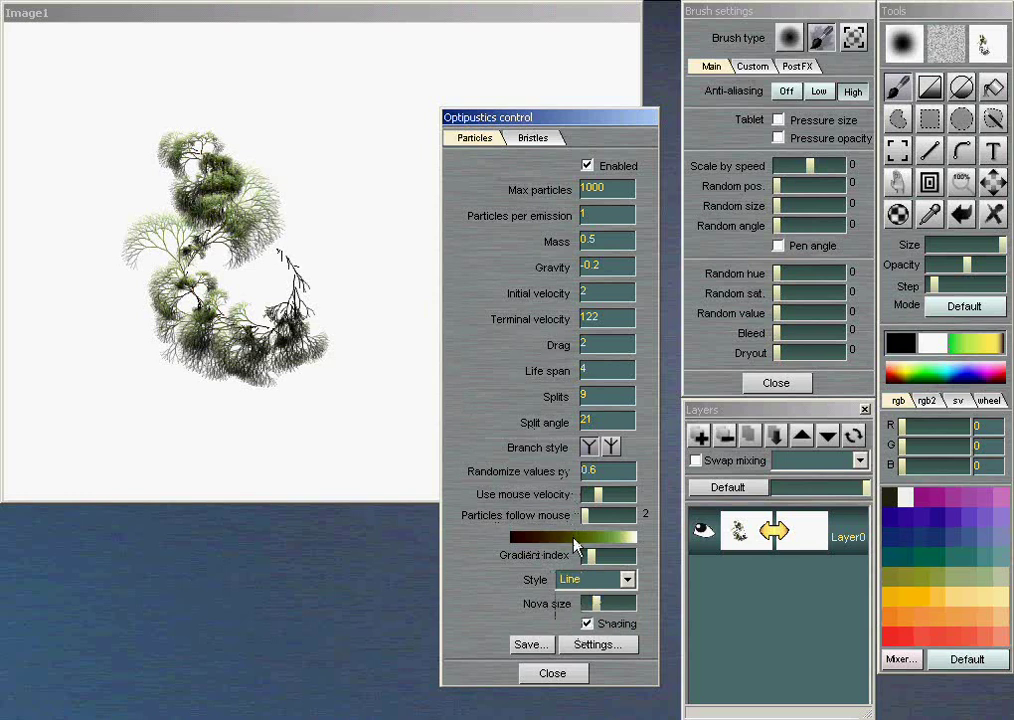
left_click(575, 537)
left_click_drag(440, 170, 250, 256)
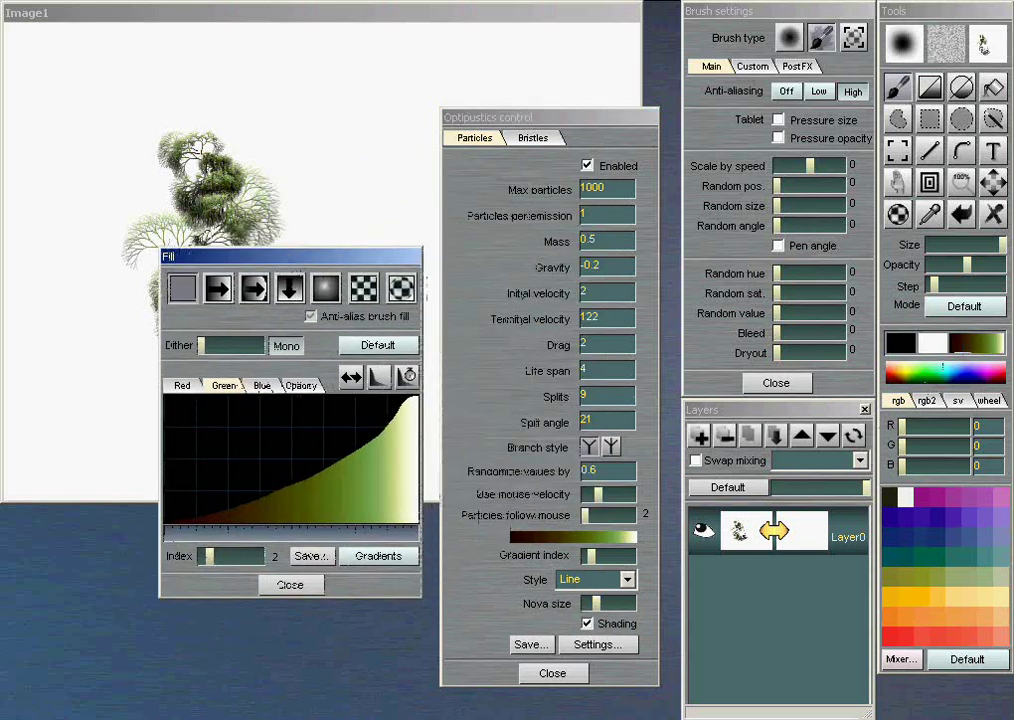
left_click_drag(916, 551, 264, 532)
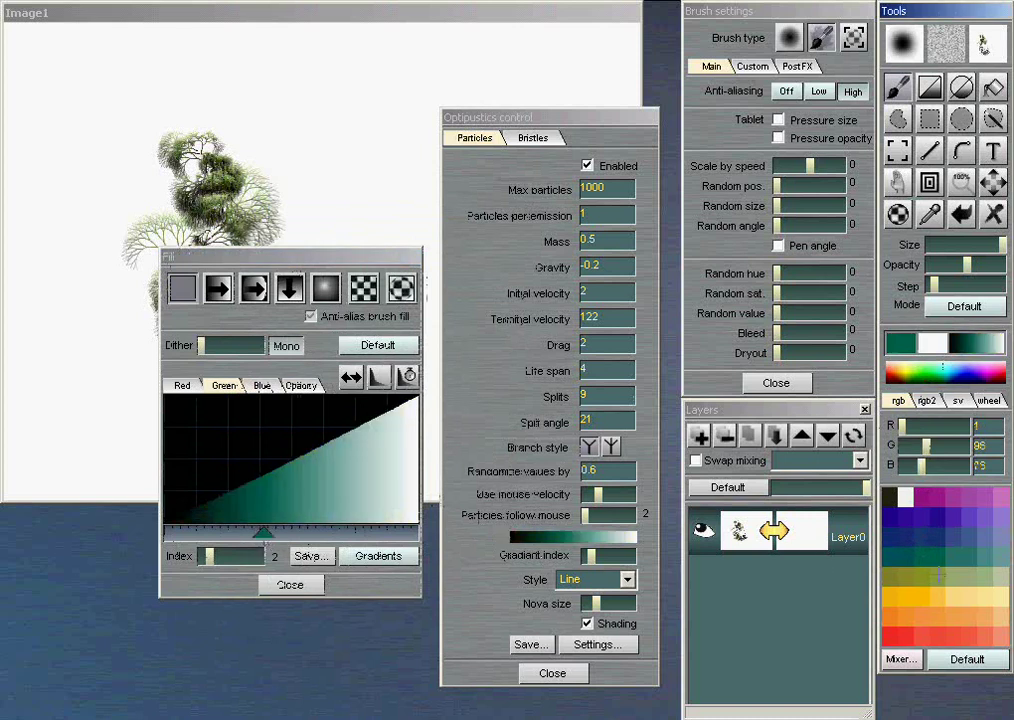
left_click(358, 529)
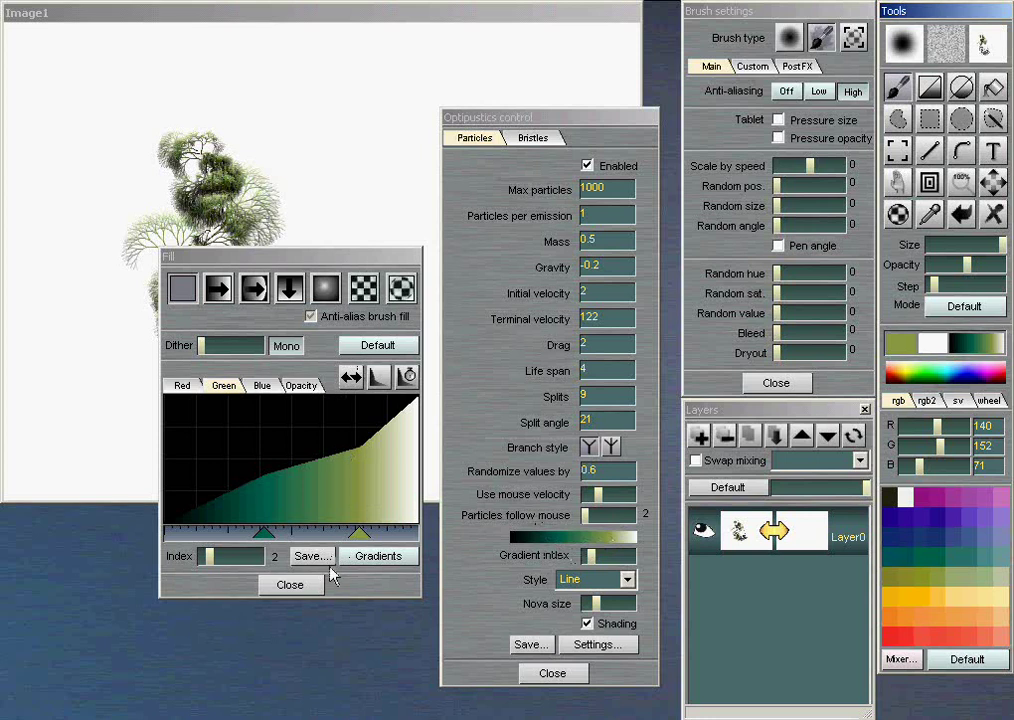
left_click(309, 585)
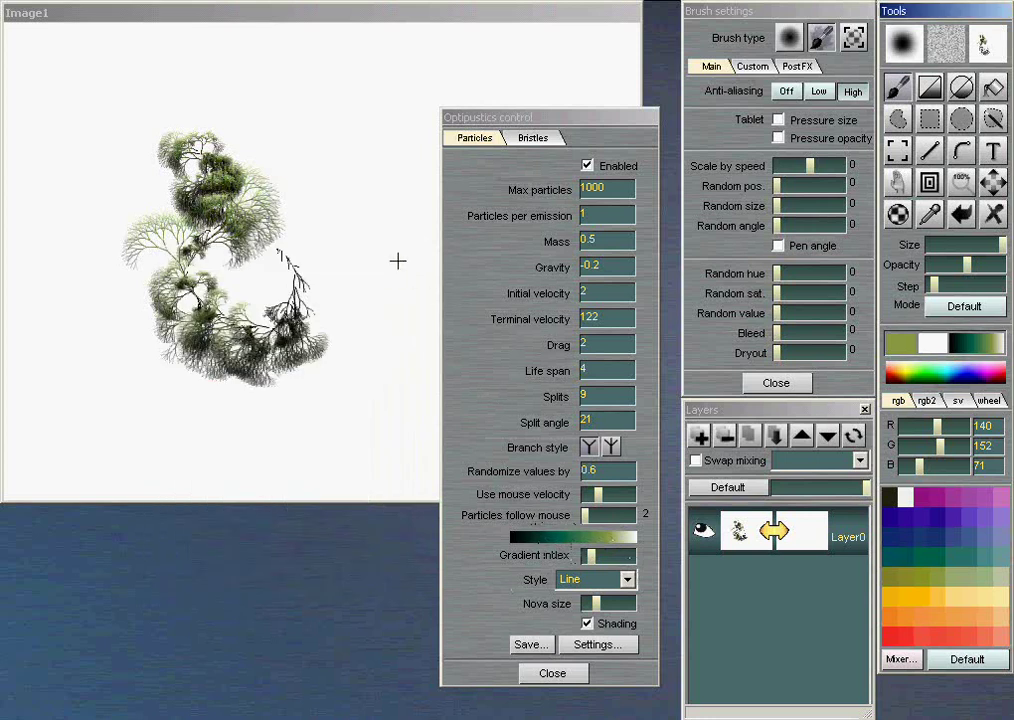
mouse_move(397, 261)
left_mouse_down()
mouse_move(329, 326)
mouse_move(335, 368)
left_mouse_up()
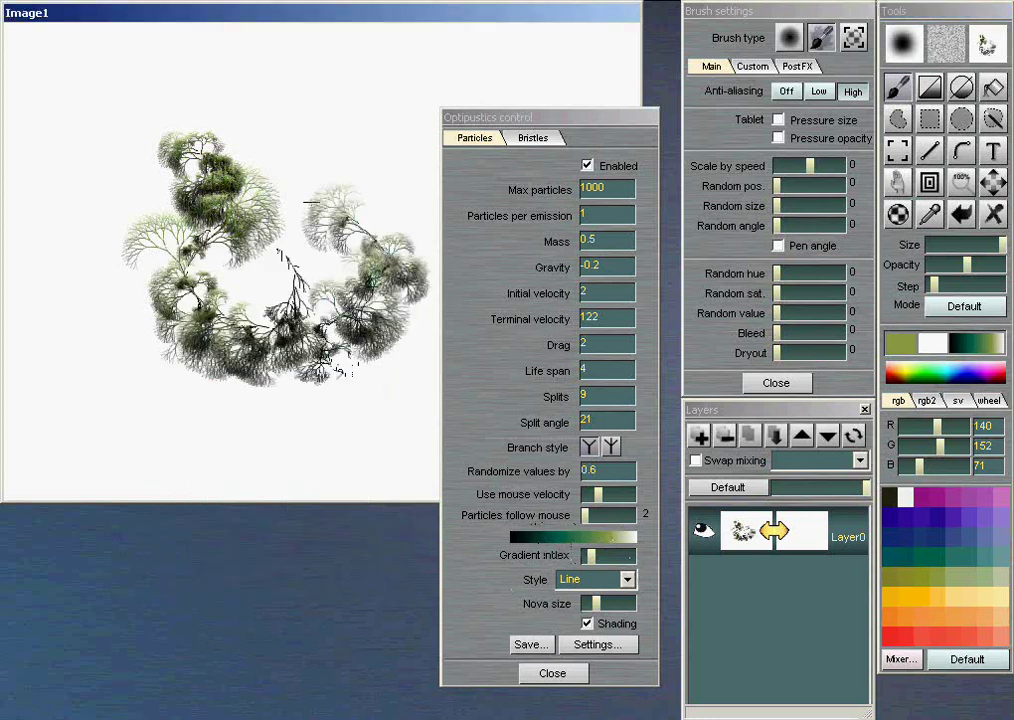
- Reshape the gradient's opacity curve to fall smoothly from opaque to transparent and paint a short test stroke above the existing branches
left_click(565, 540)
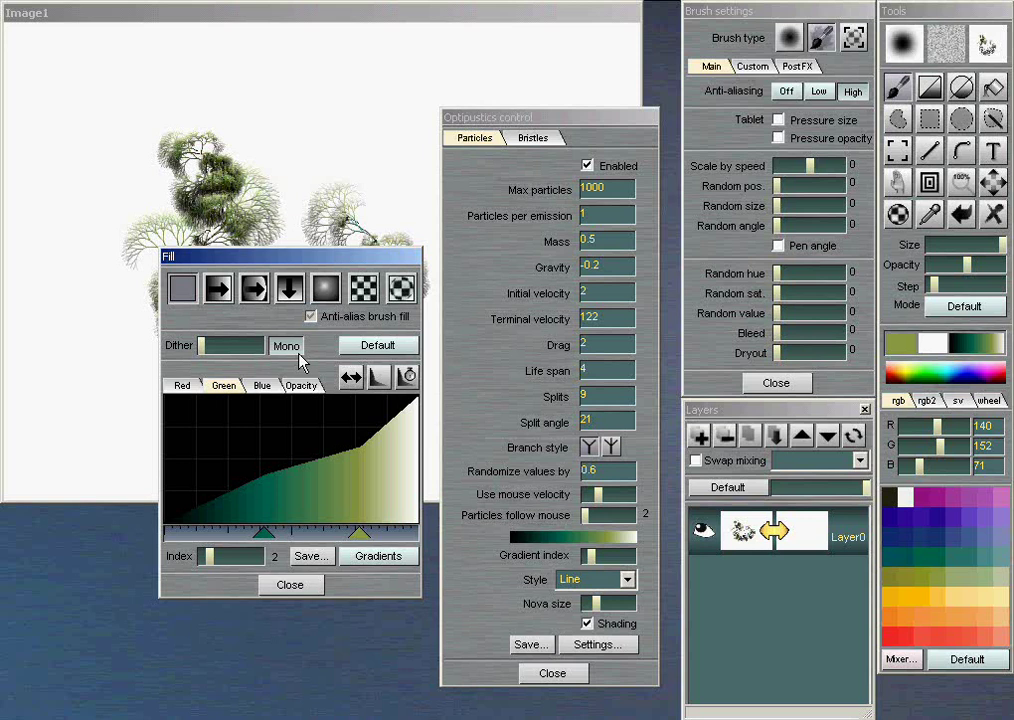
left_click(301, 385)
mouse_move(197, 405)
left_mouse_down()
mouse_move(334, 500)
mouse_move(421, 527)
mouse_move(342, 506)
mouse_move(273, 453)
mouse_move(158, 410)
mouse_move(225, 425)
mouse_move(338, 512)
mouse_move(413, 535)
mouse_move(326, 500)
mouse_move(227, 411)
left_mouse_up()
mouse_move(299, 134)
left_mouse_down()
mouse_move(326, 112)
mouse_move(318, 125)
mouse_move(300, 85)
mouse_move(322, 183)
left_mouse_up()
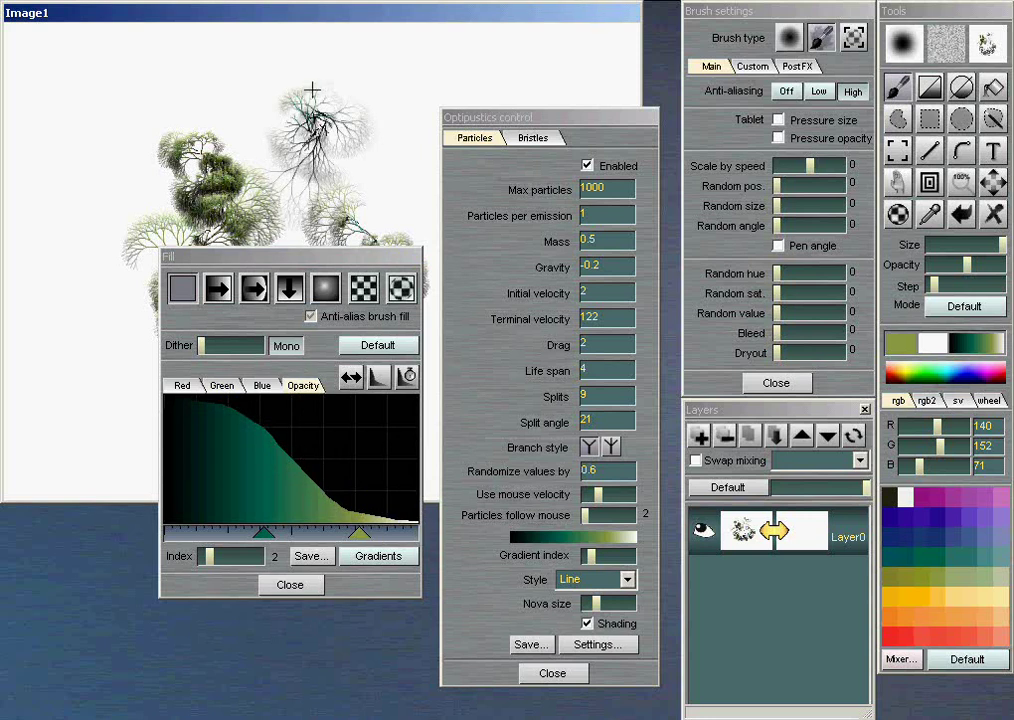
left_click(293, 586)
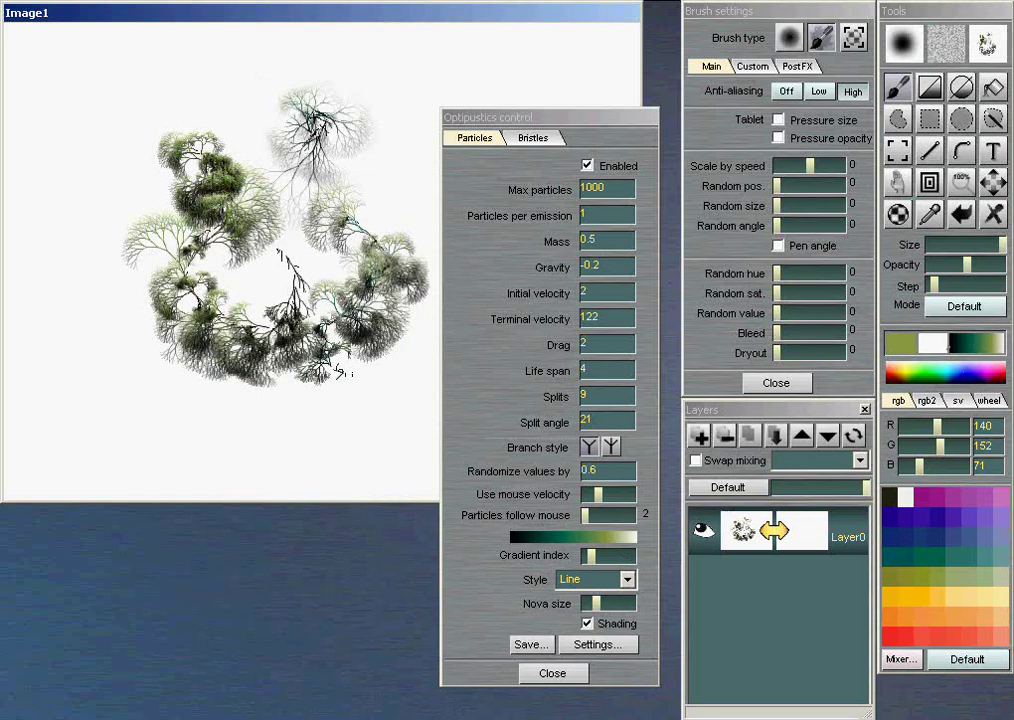
- Set the secondary colour to black, clear the canvas with it, and create a 30-frame animation
right_click(937, 381)
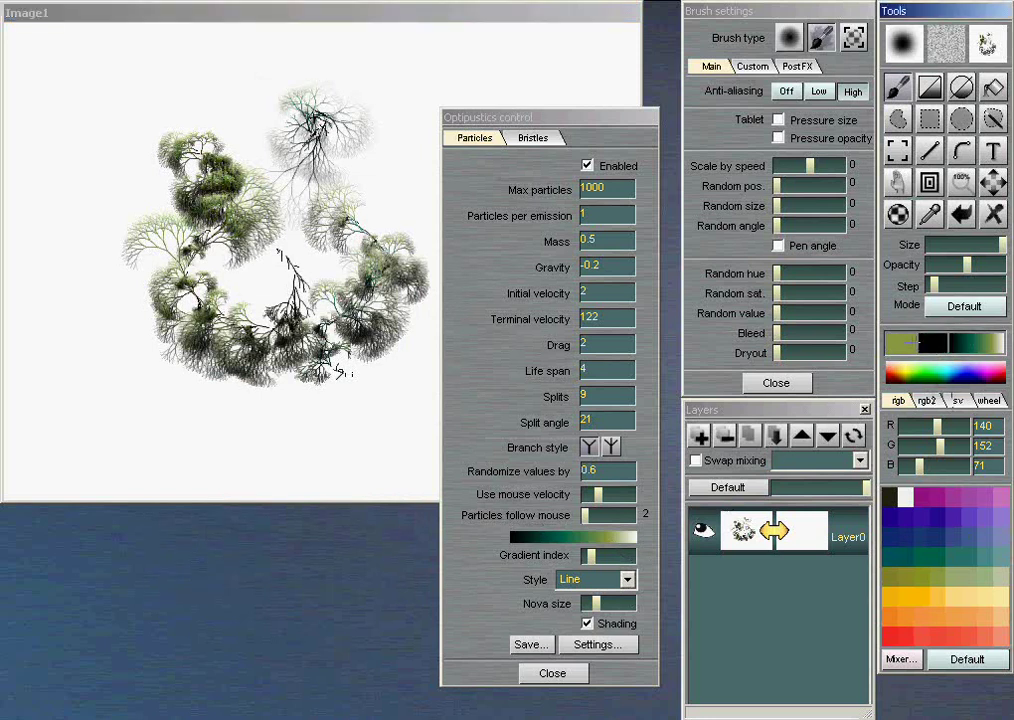
left_click(994, 214)
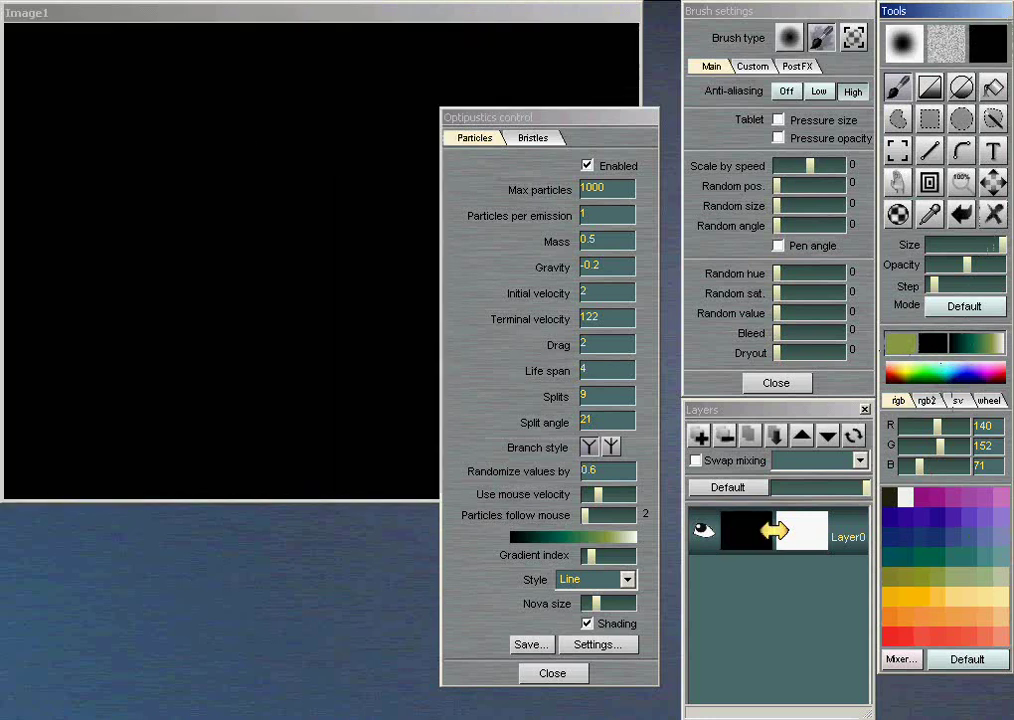
left_click(215, 2)
left_click(228, 8)
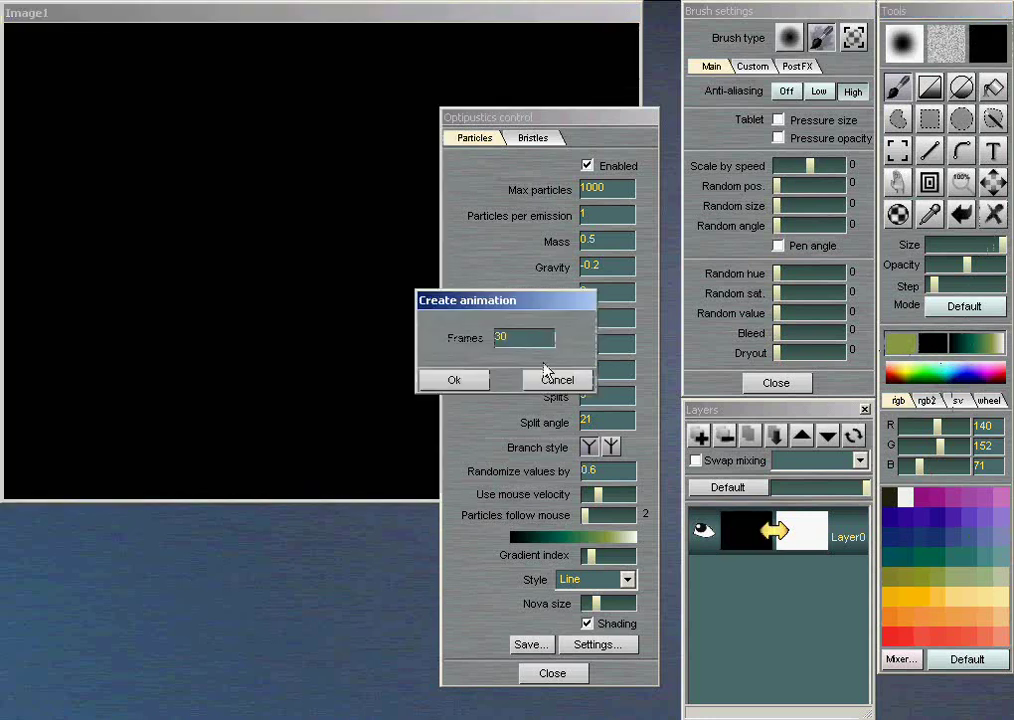
left_click(477, 383)
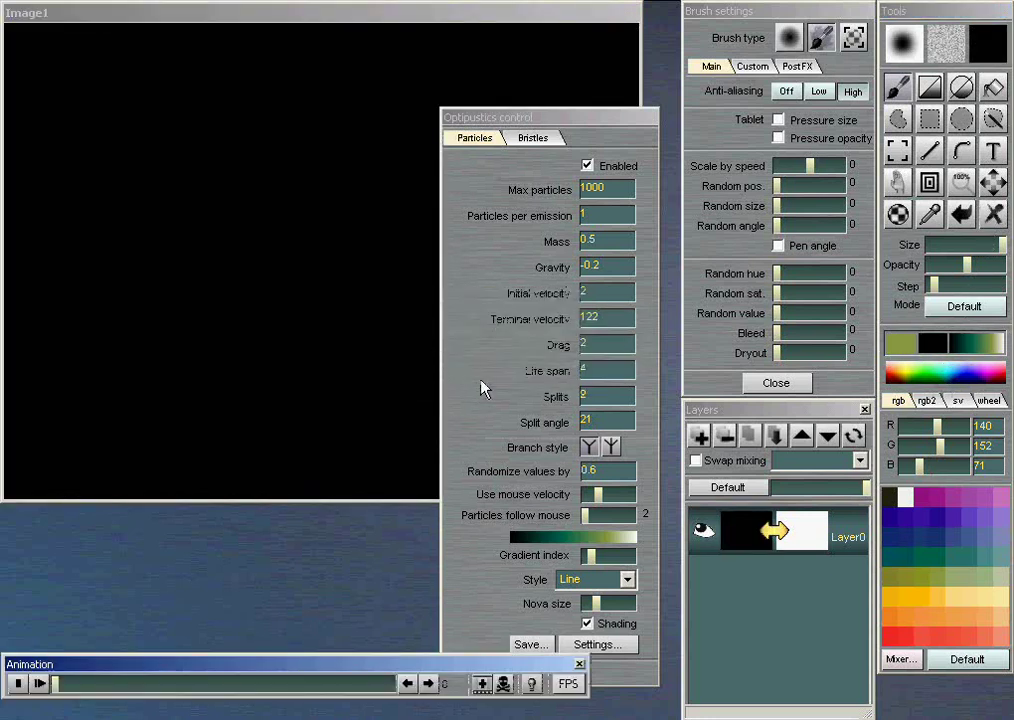
- Load the Grass.opt particle preset, replacing the existing gradients with the colours from the file
left_click(600, 645)
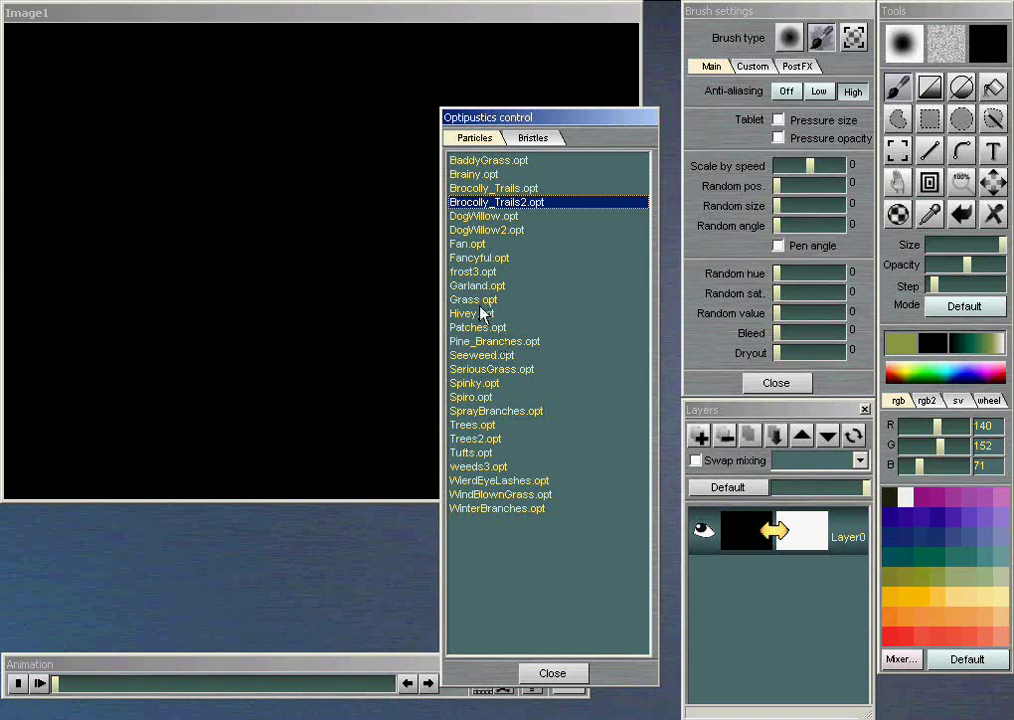
double_click(482, 303)
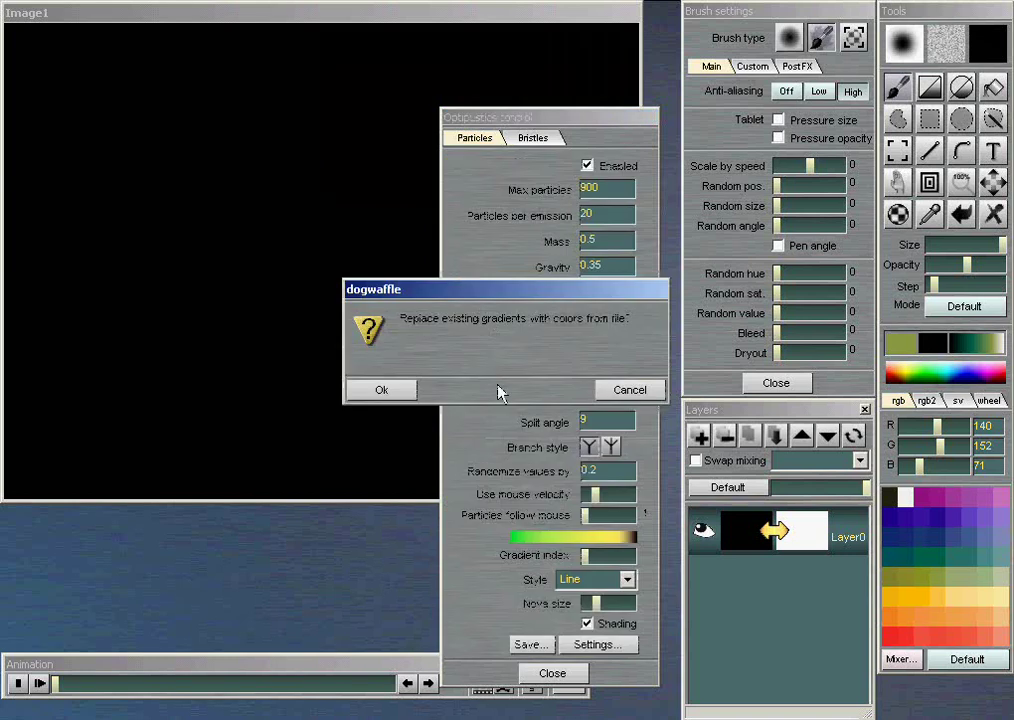
left_click(405, 392)
- Redraw the particle gradient's opacity and colour channel curves so that it runs from gold to near-black and fades out
left_click(576, 545)
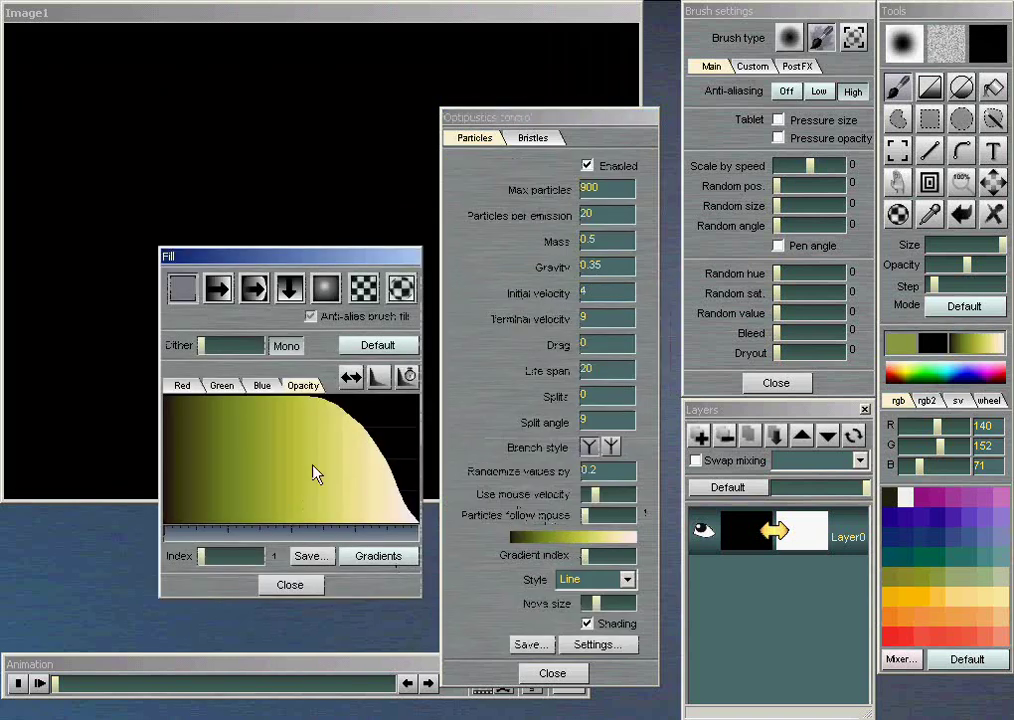
mouse_move(258, 418)
left_mouse_down()
mouse_move(219, 429)
mouse_move(443, 541)
left_mouse_up()
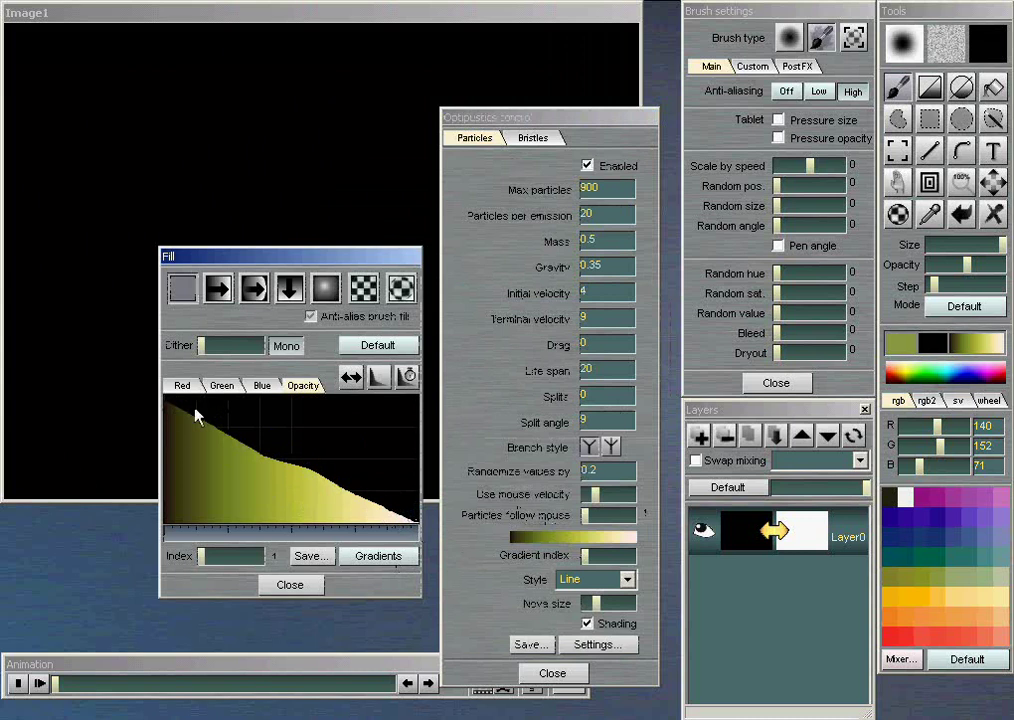
left_click(223, 385)
mouse_move(172, 485)
left_mouse_down()
mouse_move(276, 482)
mouse_move(188, 507)
mouse_move(168, 468)
mouse_move(376, 513)
mouse_move(229, 466)
mouse_move(170, 388)
mouse_move(301, 489)
mouse_move(471, 543)
left_mouse_up()
left_click(172, 386)
left_click(268, 386)
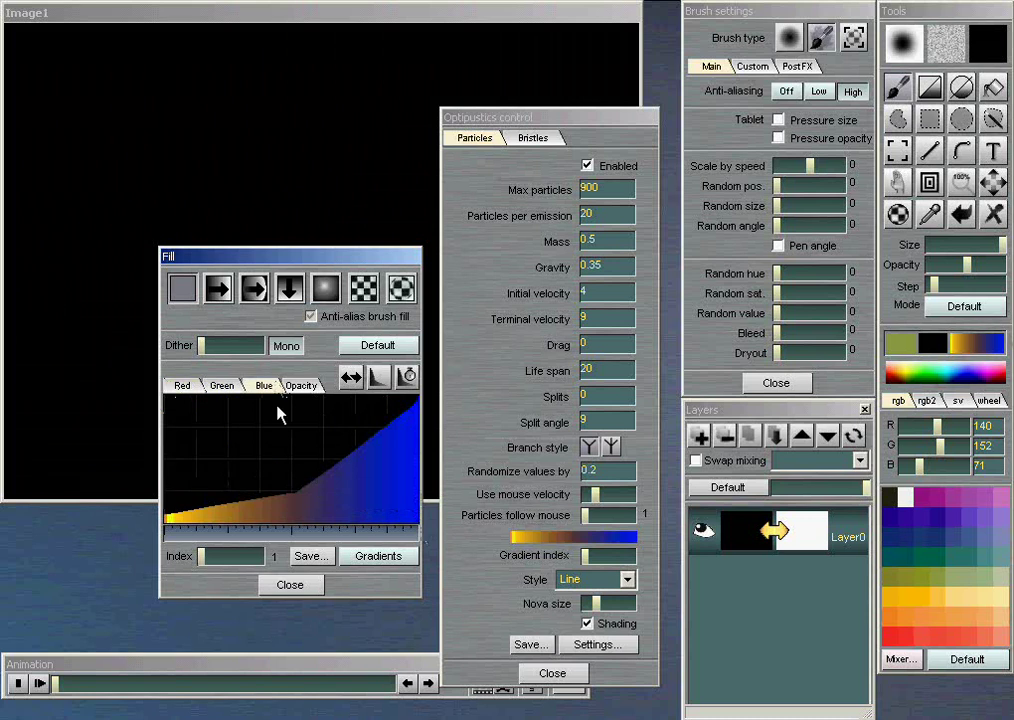
mouse_move(280, 415)
left_mouse_down()
mouse_move(400, 494)
mouse_move(186, 521)
mouse_move(393, 509)
mouse_move(445, 523)
mouse_move(208, 525)
left_mouse_up()
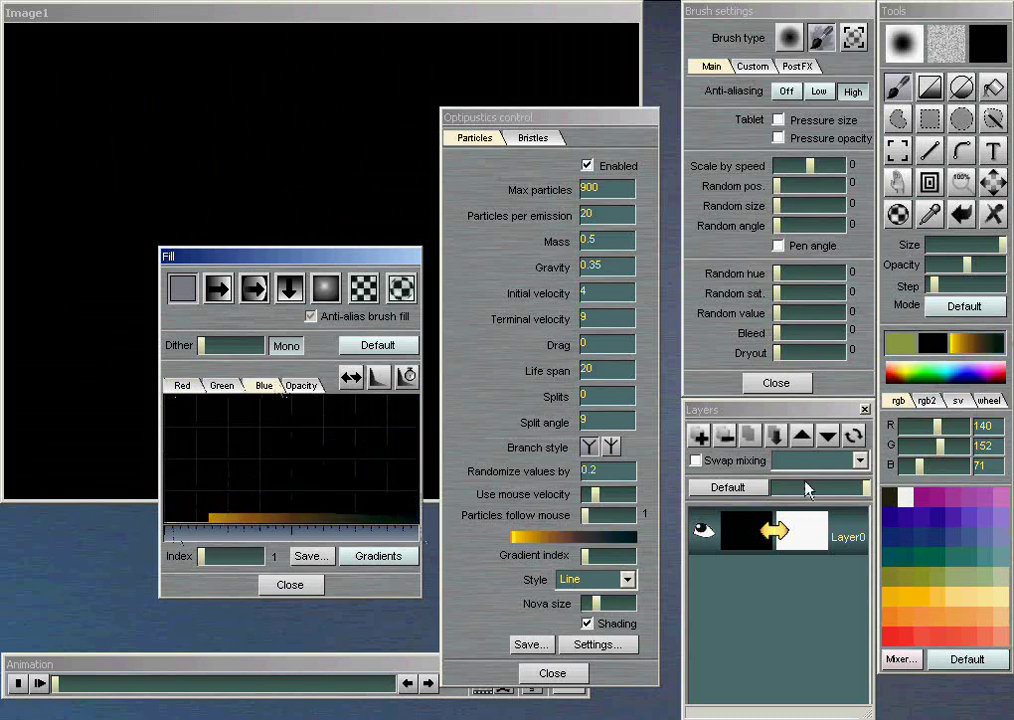
left_click(290, 586)
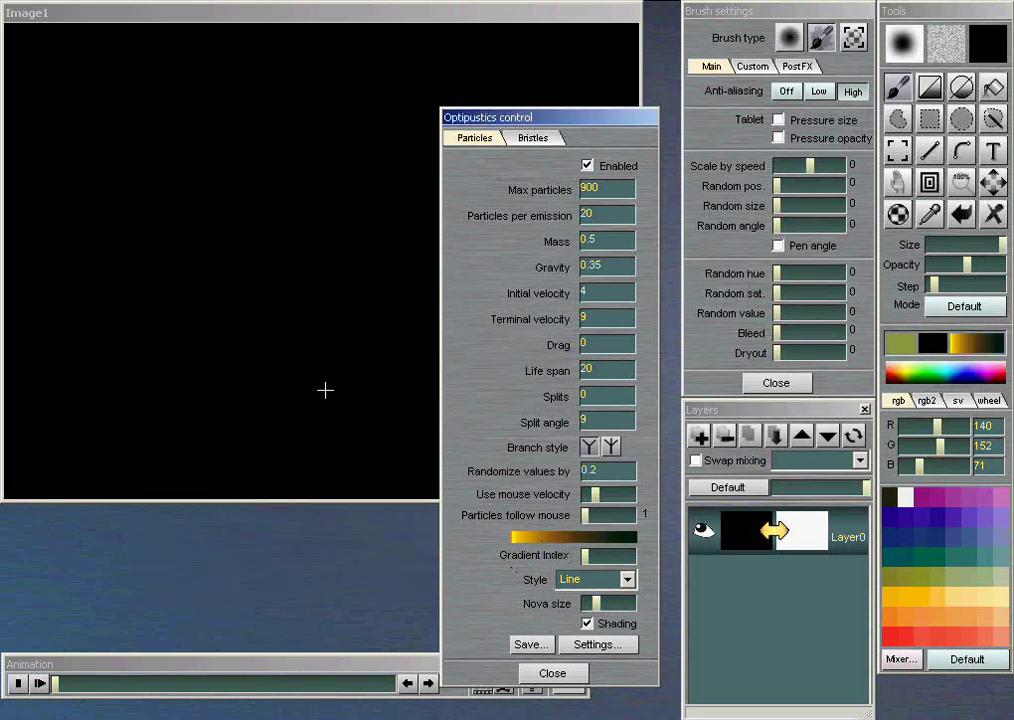
- Paint an arc of gold particle bursts, set the particle life span to 45, and paint a second arc over it
mouse_move(185, 385)
left_mouse_down()
mouse_move(208, 275)
mouse_move(284, 250)
mouse_move(339, 335)
left_mouse_up()
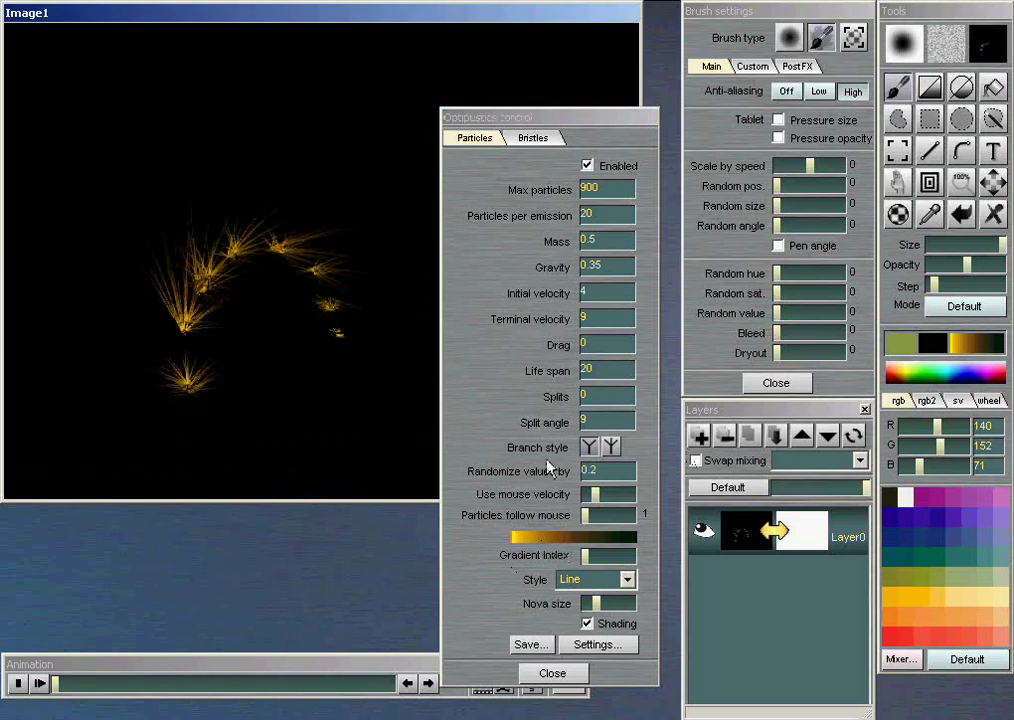
double_click(603, 368)
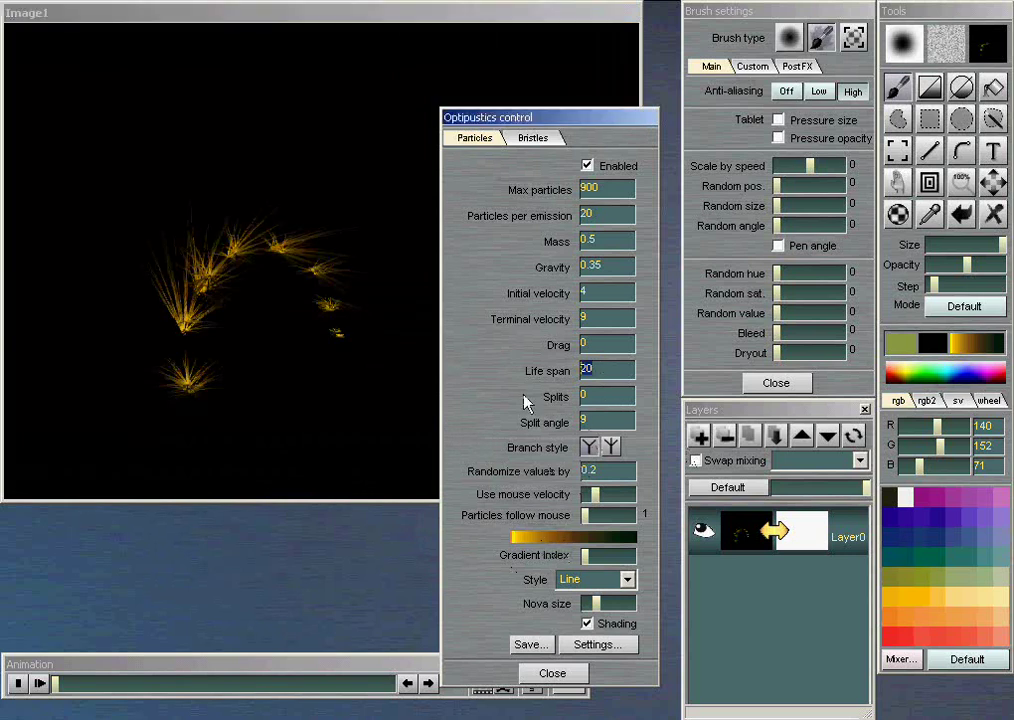
type("45")
mouse_move(184, 378)
left_mouse_down()
mouse_move(172, 261)
mouse_move(335, 238)
mouse_move(381, 367)
left_mouse_up()
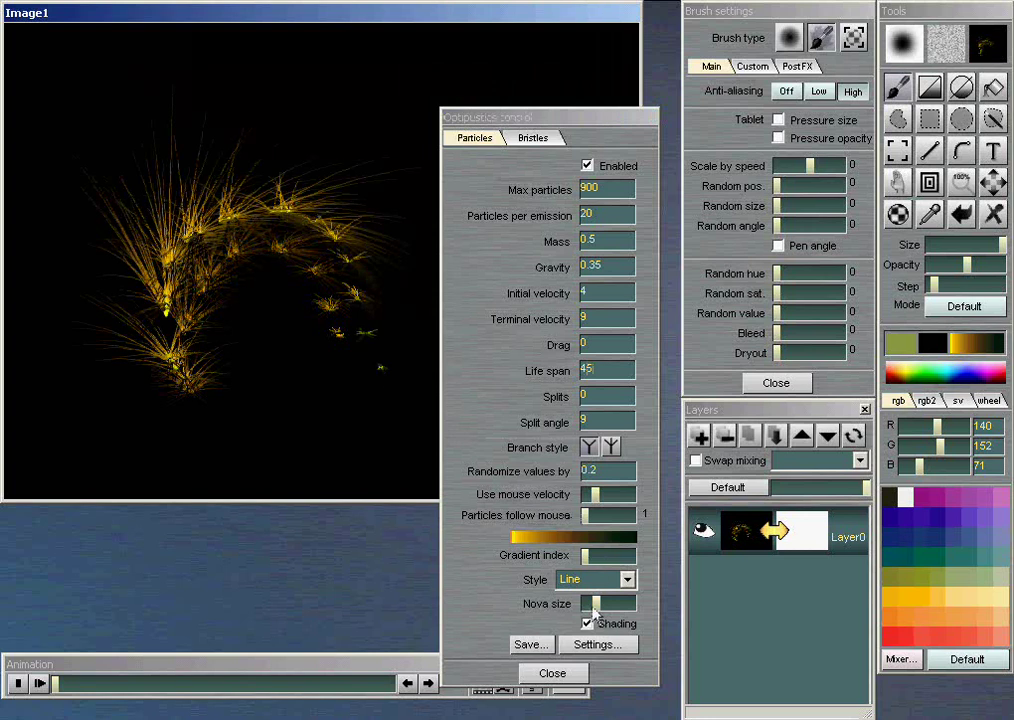
- Clear the canvas to black, close the Optipustics settings, paint one long arc of particles across the image, and clear it again
left_click(993, 214)
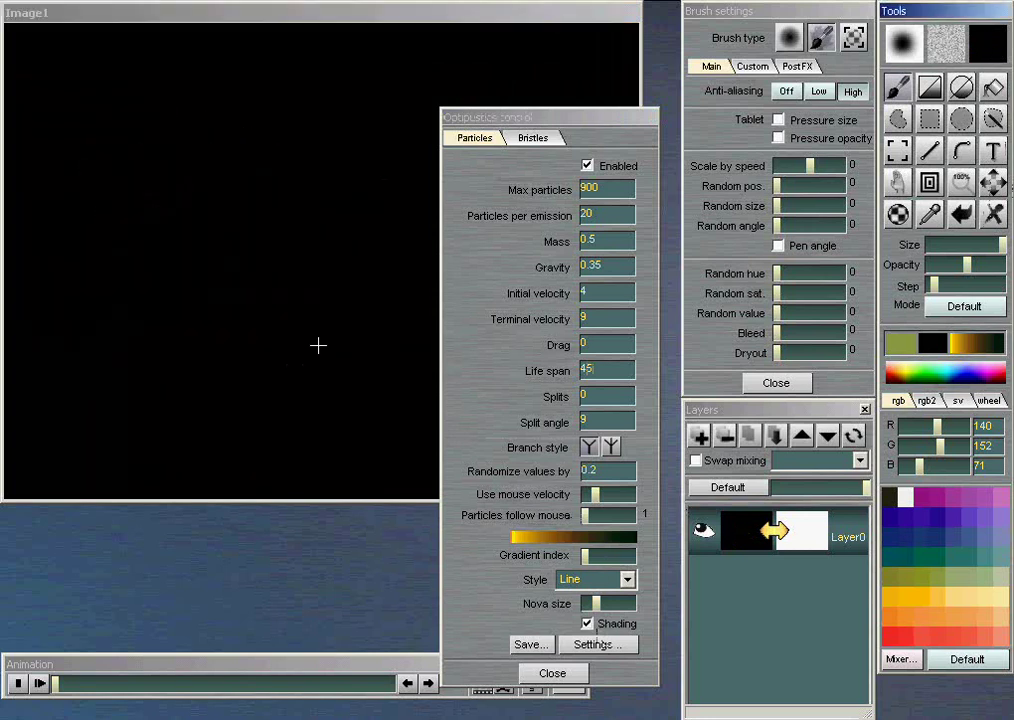
left_click(571, 674)
mouse_move(93, 378)
left_mouse_down()
mouse_move(113, 222)
mouse_move(246, 119)
mouse_move(369, 226)
mouse_move(536, 290)
mouse_move(600, 215)
mouse_move(605, 237)
left_mouse_up()
key("Delete")
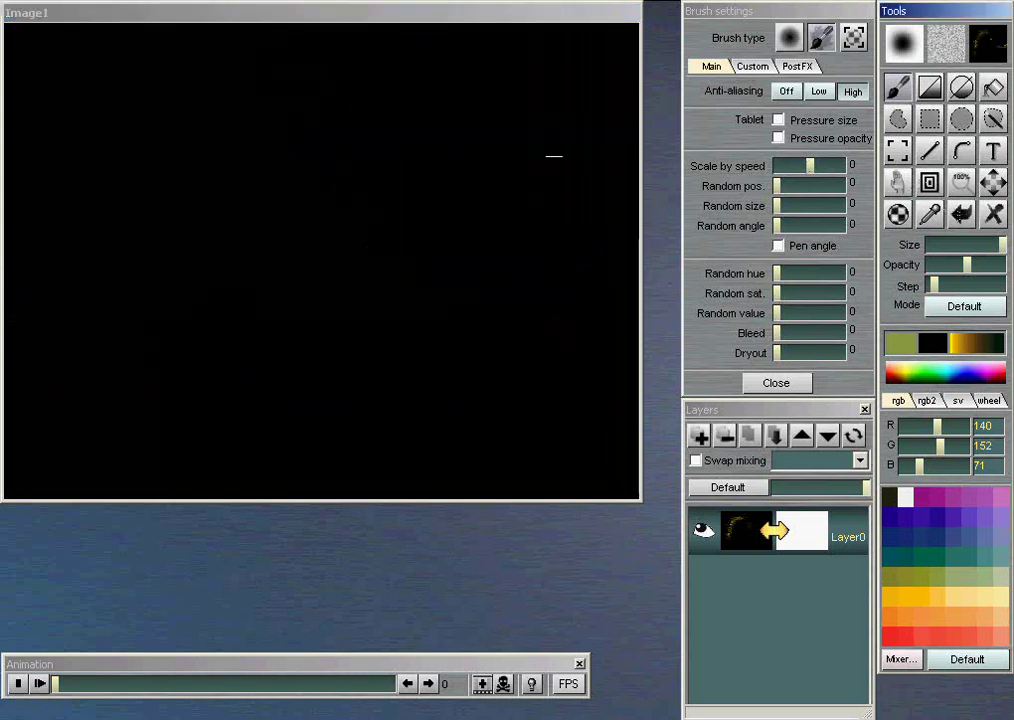
- Replay the recorded stroke across all frames with the Stroke player, and scrub the animation through to frame 29
left_click(224, 10)
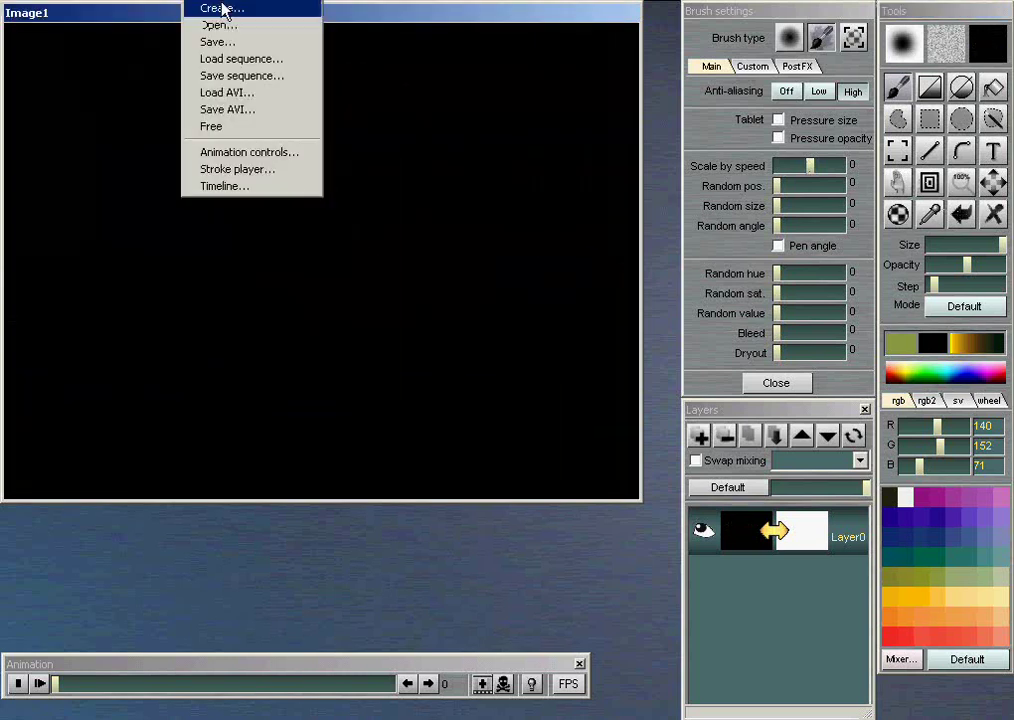
left_click(245, 169)
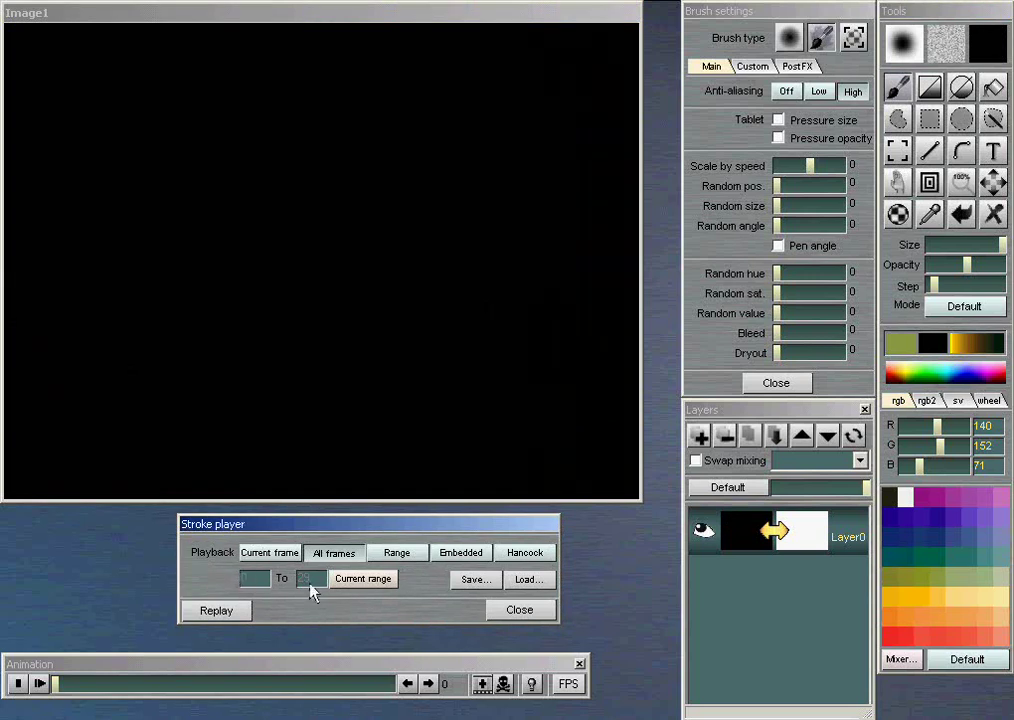
left_click(244, 609)
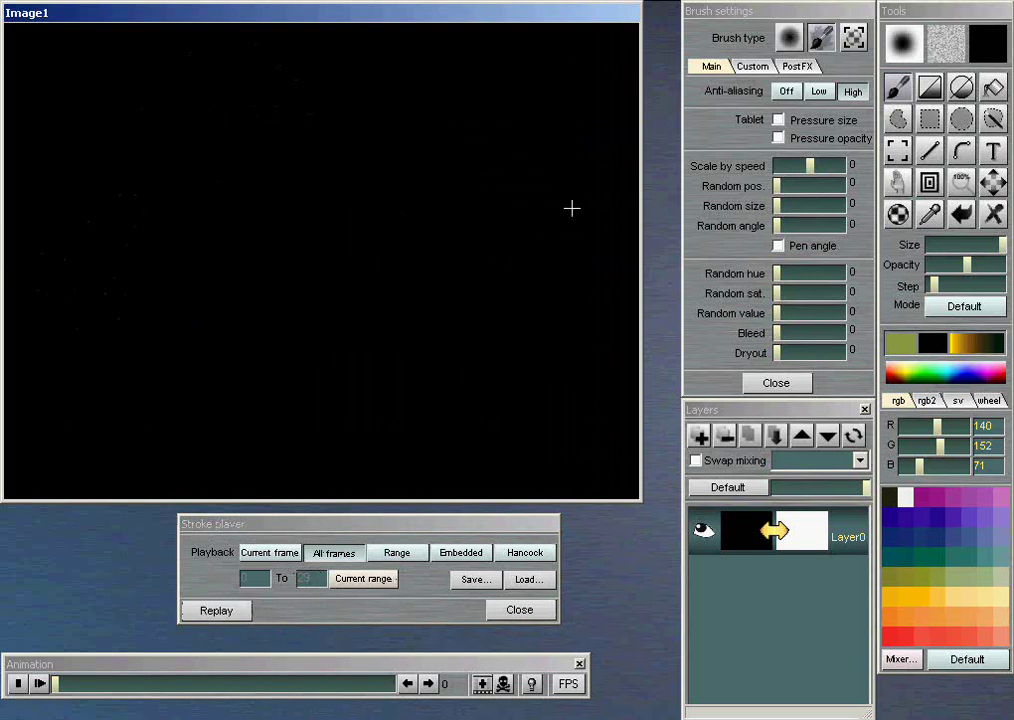
left_click_drag(55, 683, 393, 715)
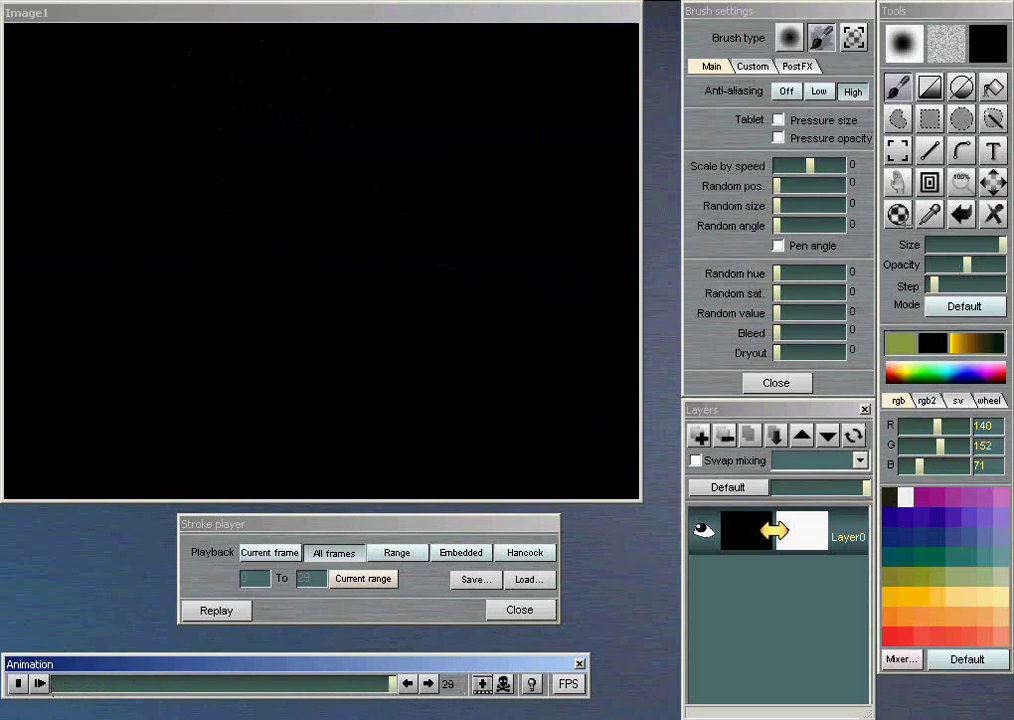
- Change the Optipustics particle style to Nova and slightly reduce the nova size
right_click(909, 141)
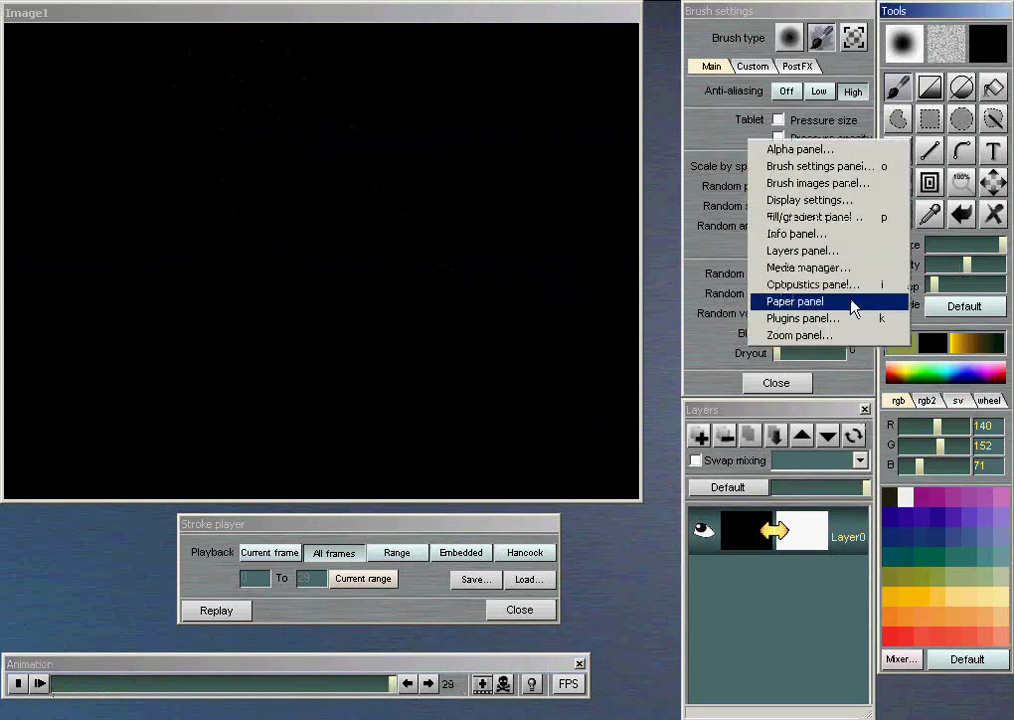
left_click(846, 285)
left_click(615, 579)
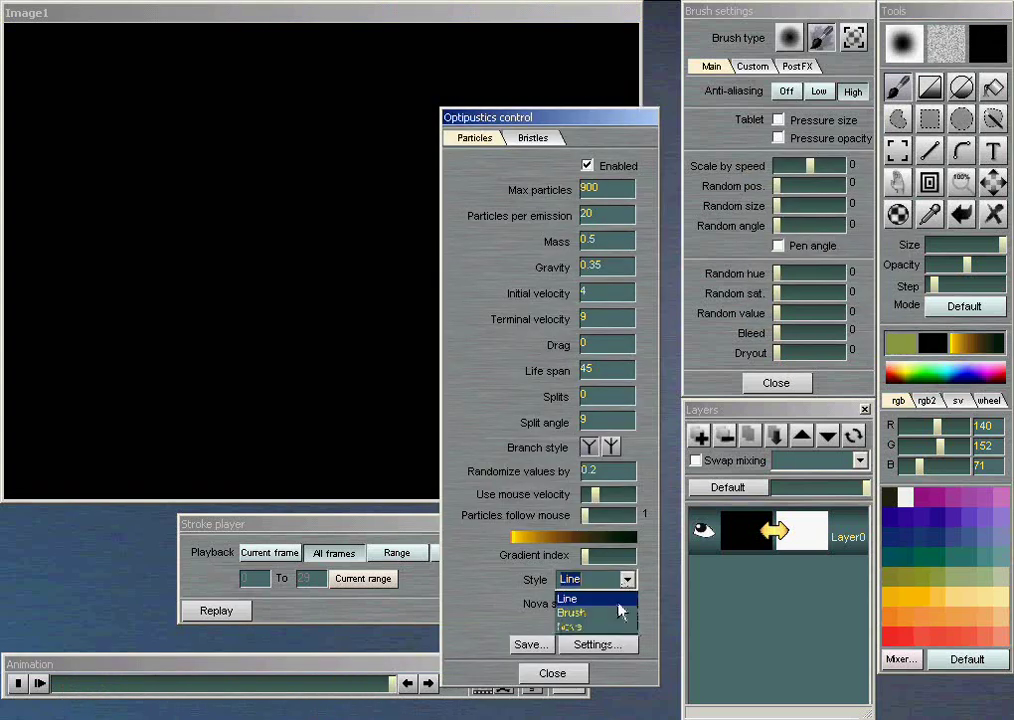
left_click(602, 624)
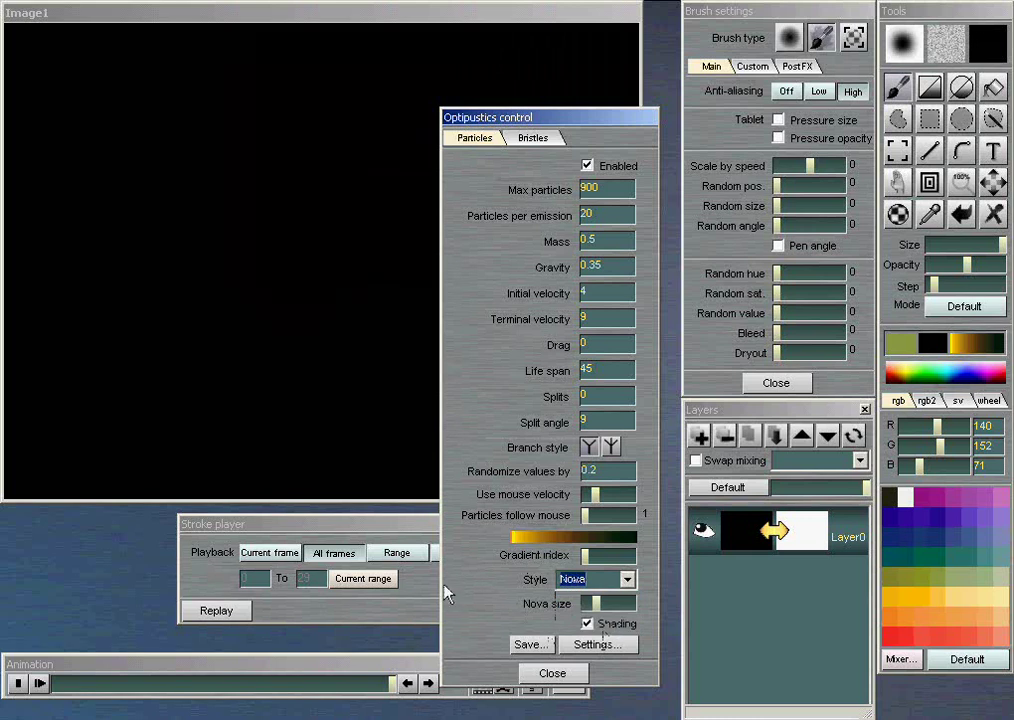
left_click_drag(597, 605, 591, 606)
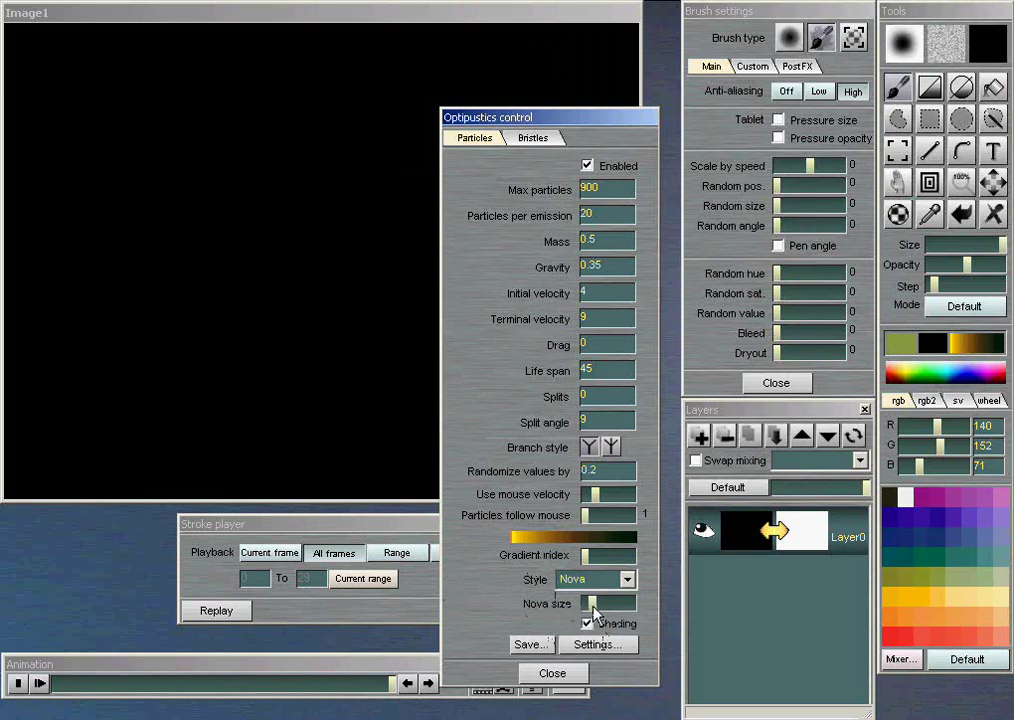
- Replay the stroke over all frames with the Nova particles, scrub the animation to frame 19, and close the Stroke player
left_click(241, 612)
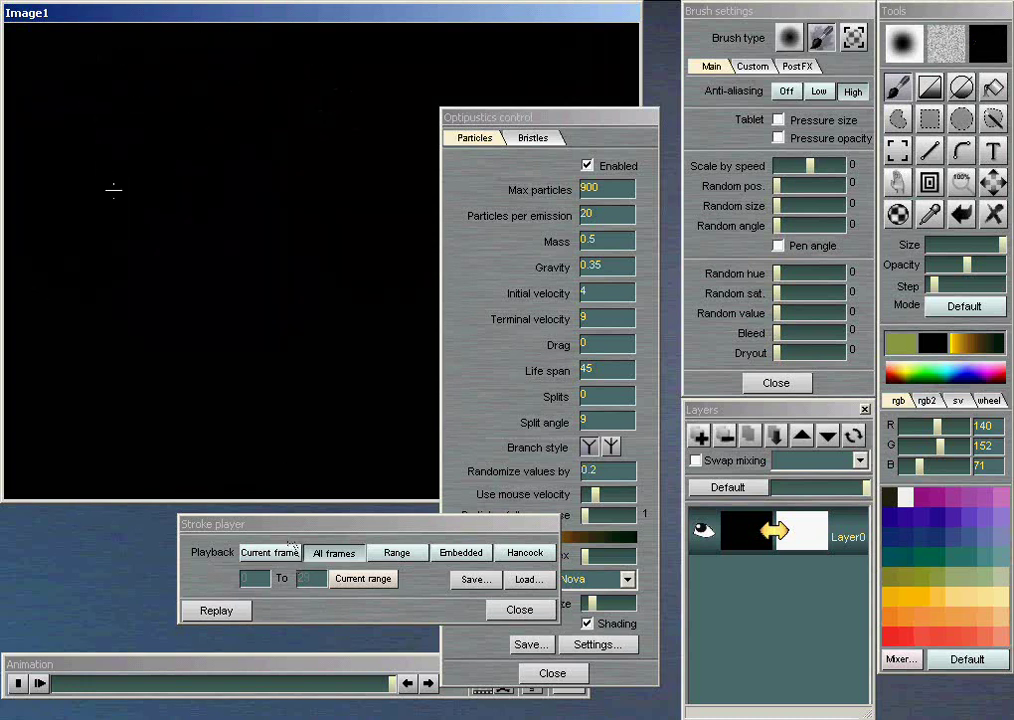
left_click_drag(68, 690, 277, 688)
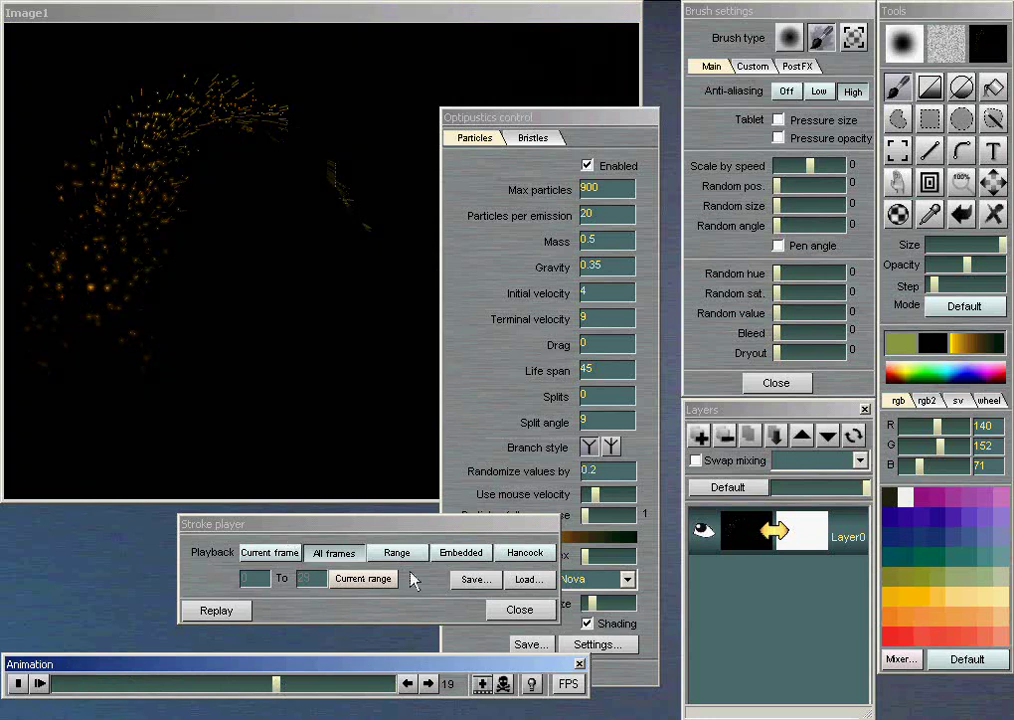
left_click(500, 618)
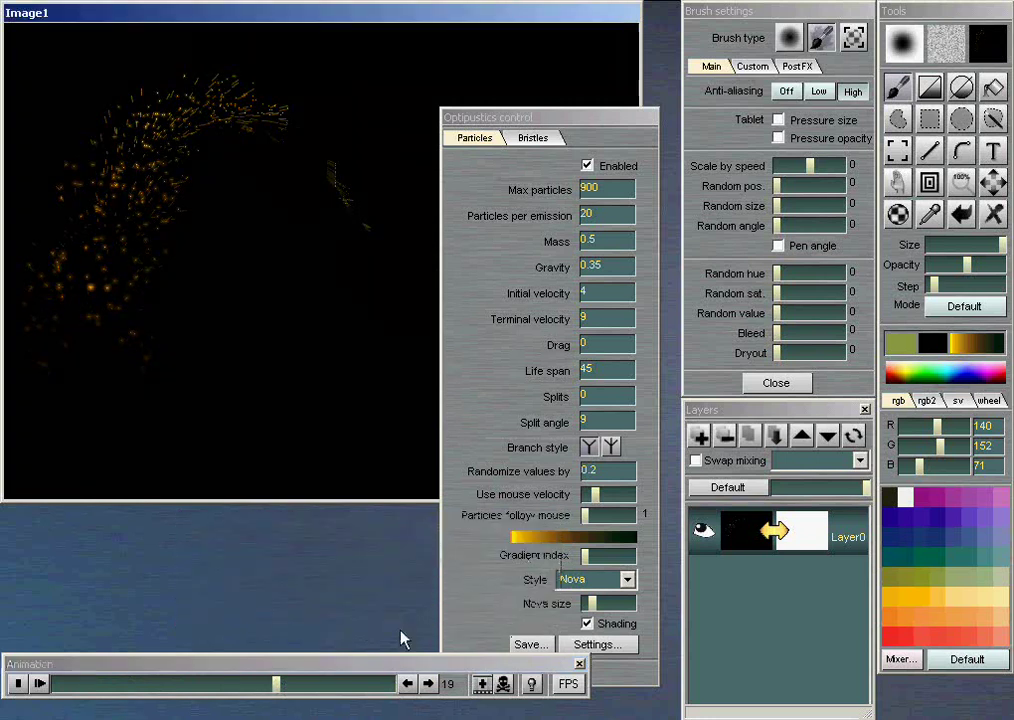